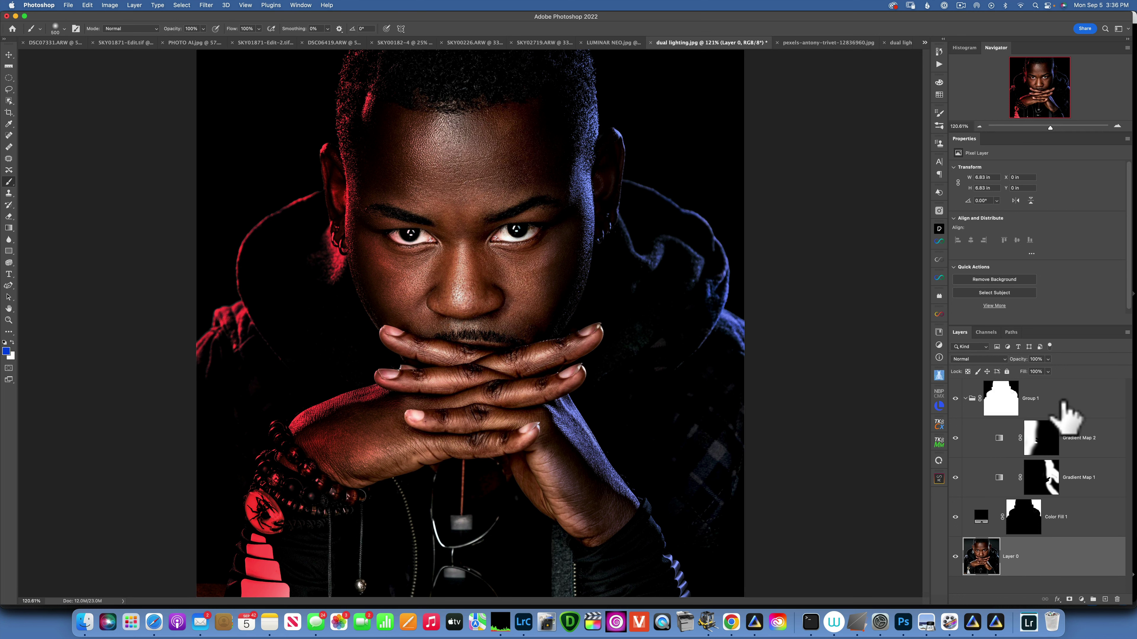
Delete the black Color Fill layer together with the group of gradient maps above the portrait layer.
left_click(1079, 514)
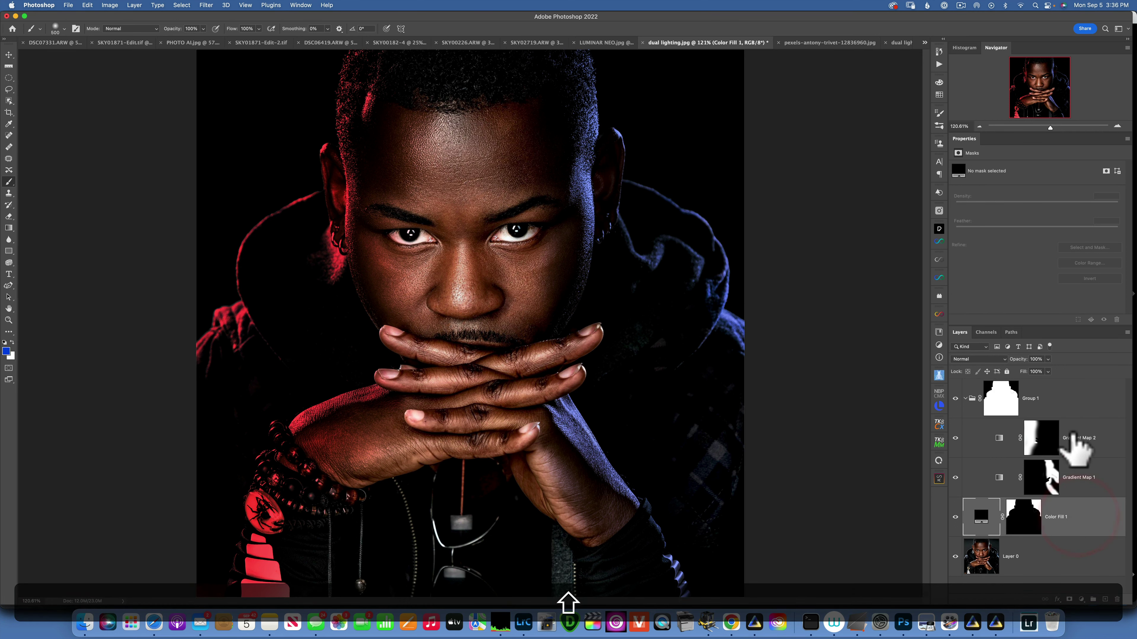
left_click(1054, 397)
key("BackSpace")
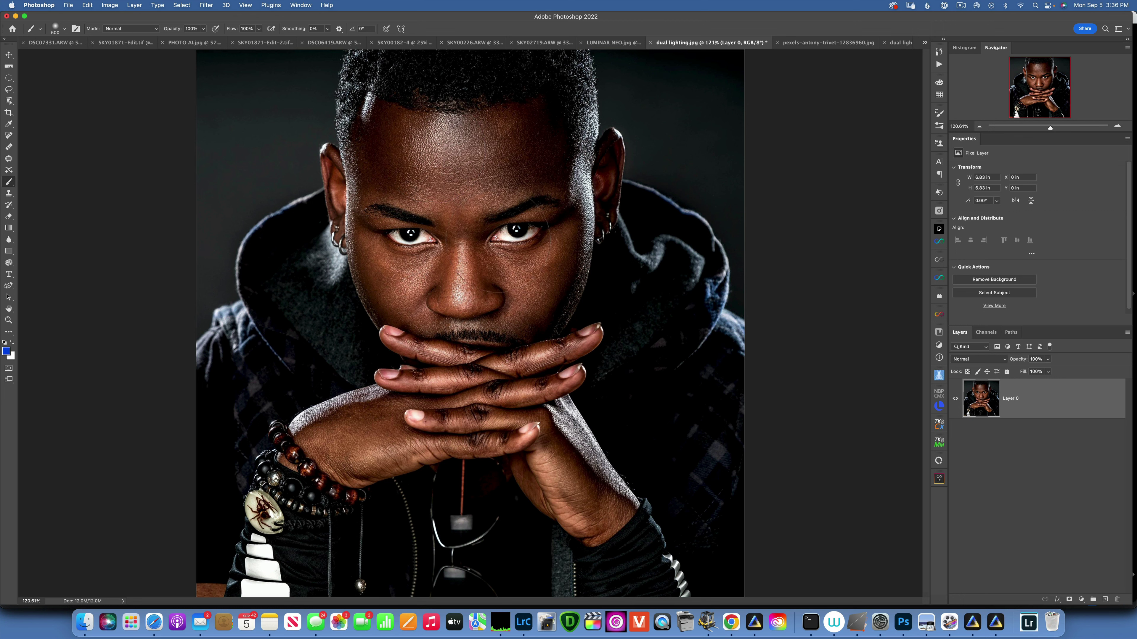
Examine the light reflections in the subject's eye up close, then return to the full portrait view.
key("z")
left_click_drag(521, 238, 582, 253)
key("b")
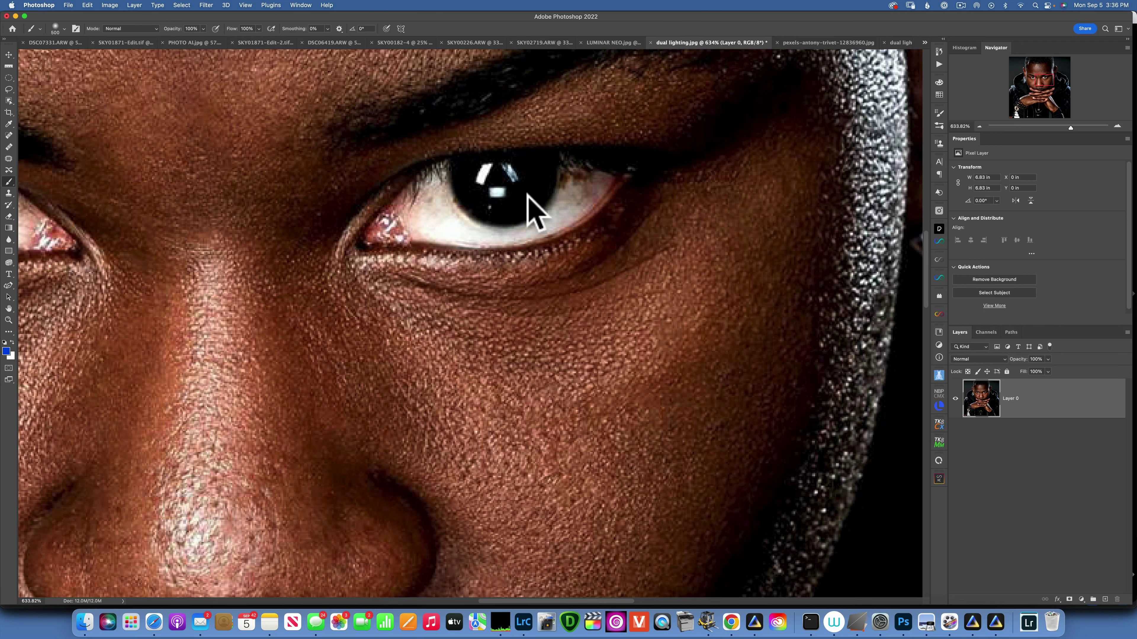
left_click(496, 192)
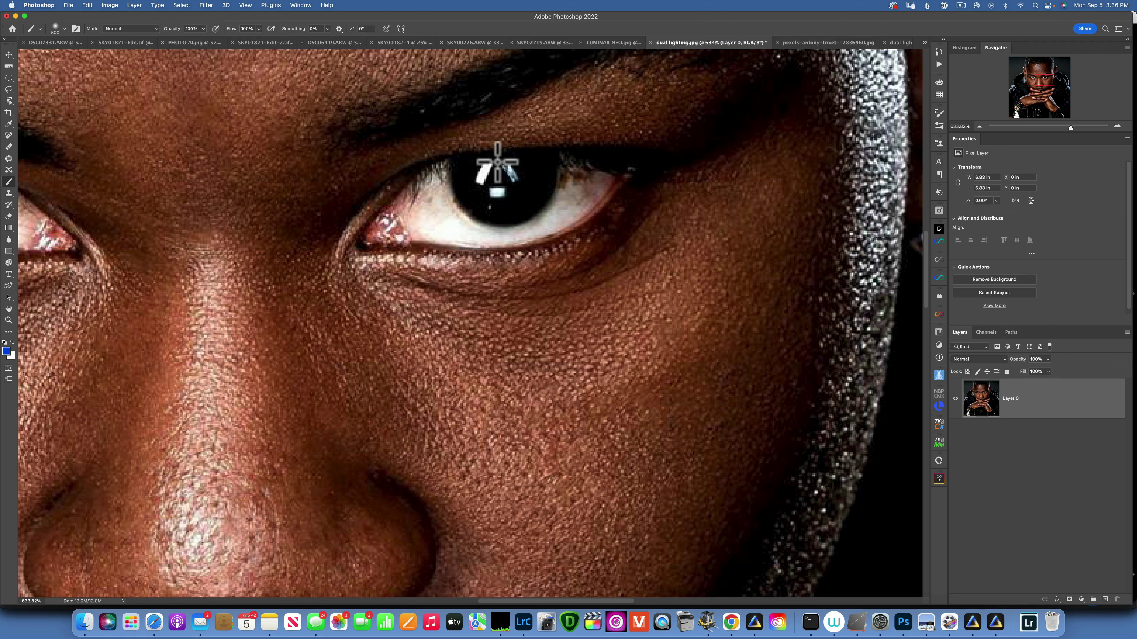
key("super+0")
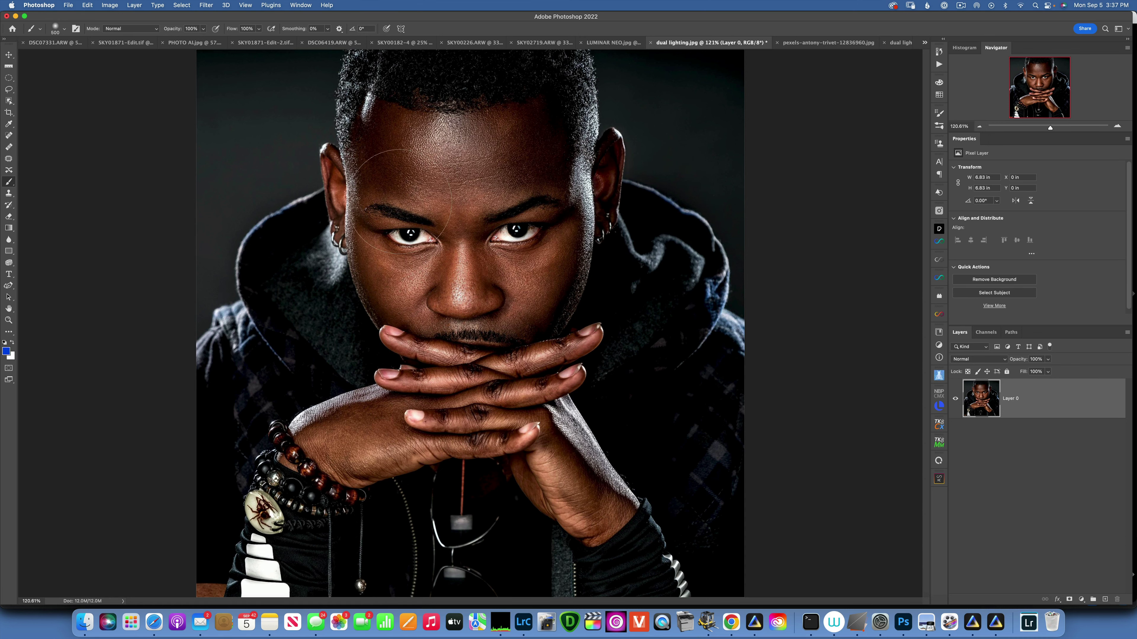
Duplicate the portrait layer and select the man on the copy with Select Subject.
key("super")
key("super+j")
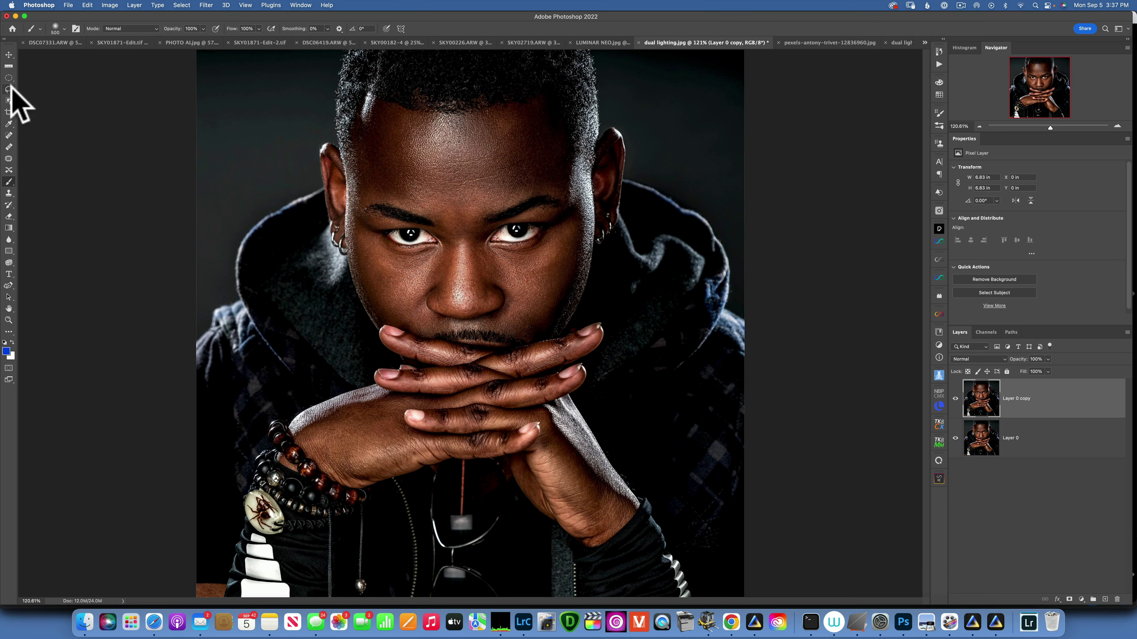
left_click(9, 100)
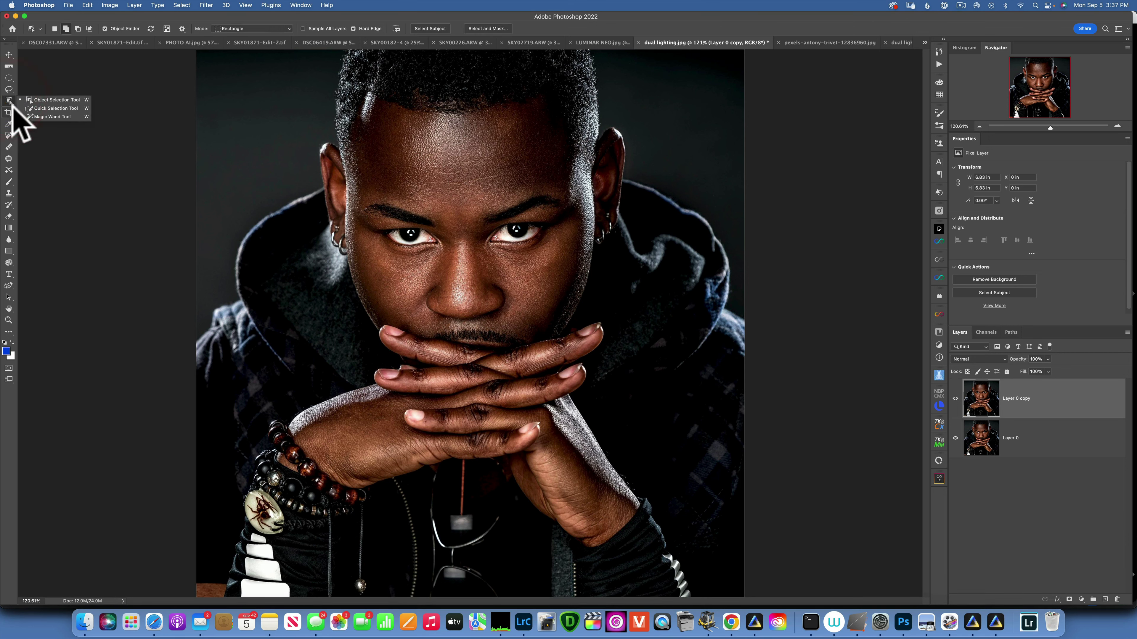
left_click(424, 28)
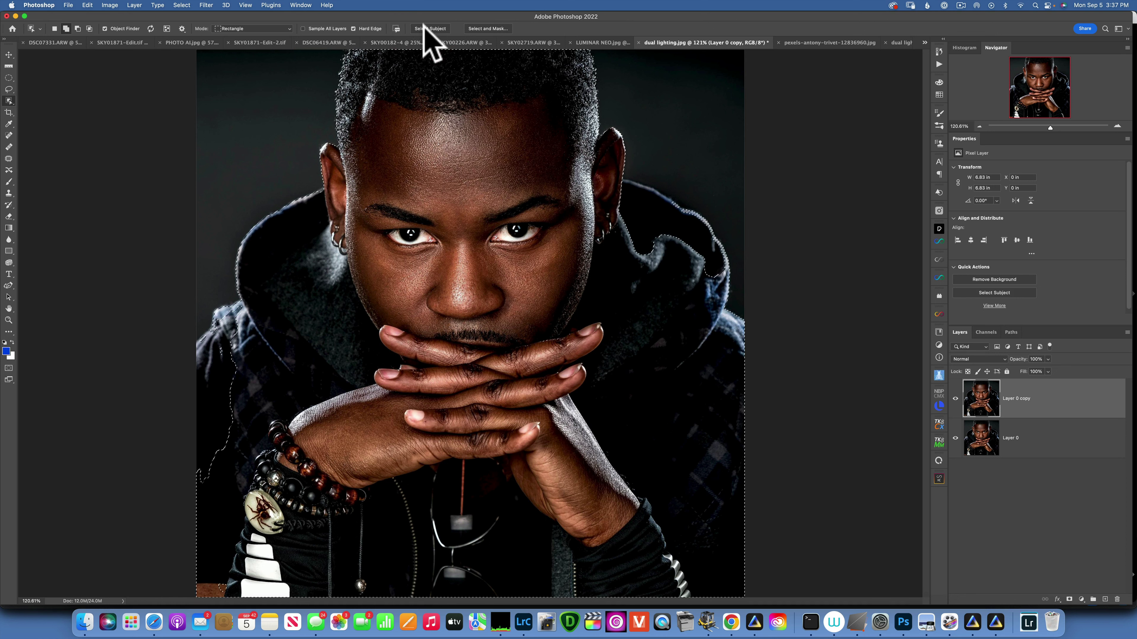
In Select and Mask, brush the missing hood area and the sleeve and shoulder beside the bracelets into the selection.
left_click(491, 28)
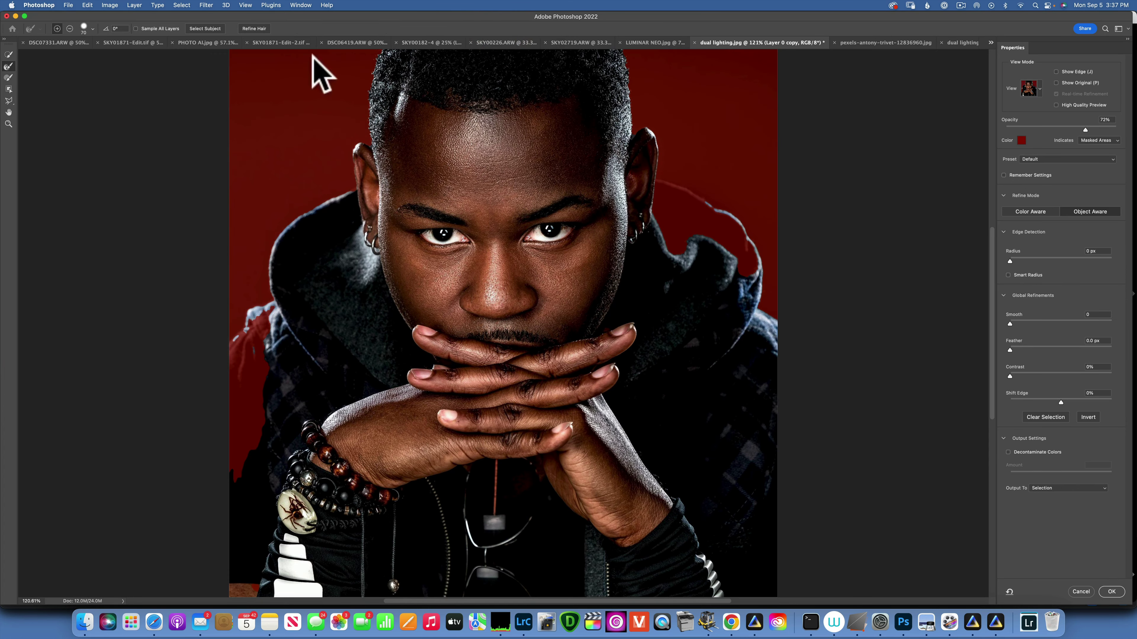
left_click(7, 53)
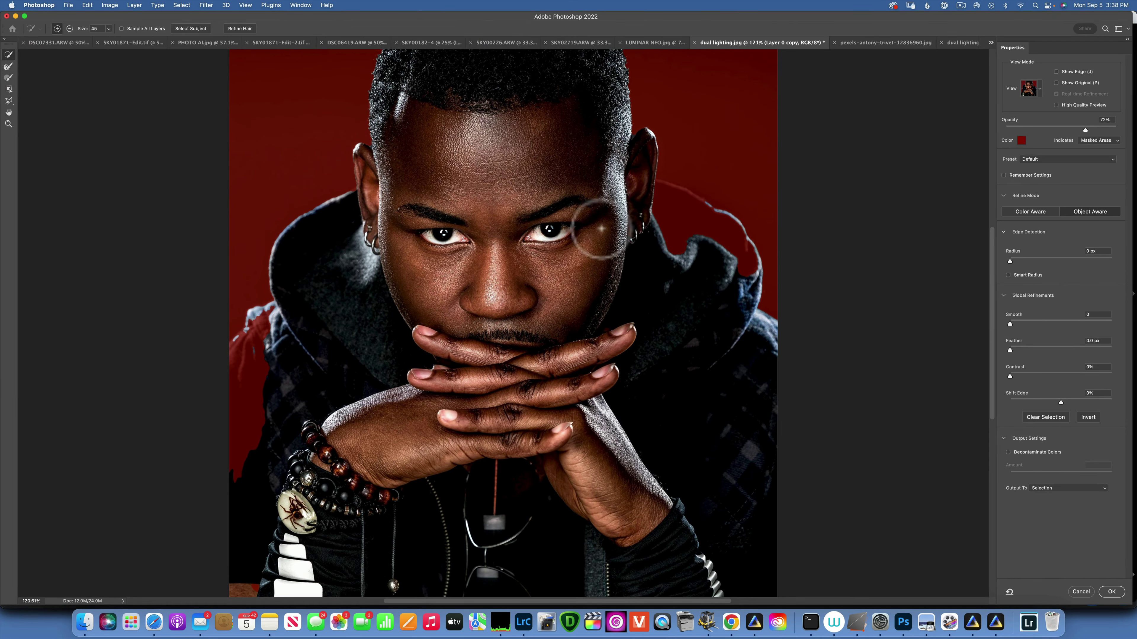
left_click_drag(641, 205, 642, 207)
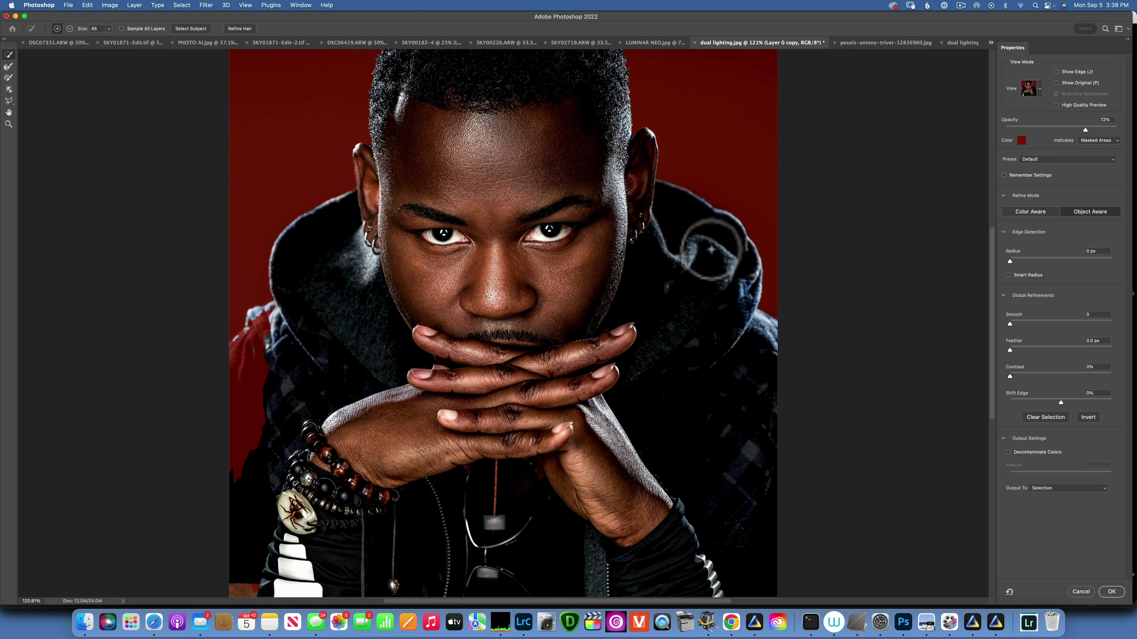
left_click(711, 258)
mouse_move(269, 349)
left_mouse_down()
mouse_move(266, 323)
mouse_move(237, 358)
mouse_move(238, 447)
mouse_move(256, 429)
mouse_move(243, 505)
mouse_move(289, 459)
mouse_move(322, 470)
left_mouse_up()
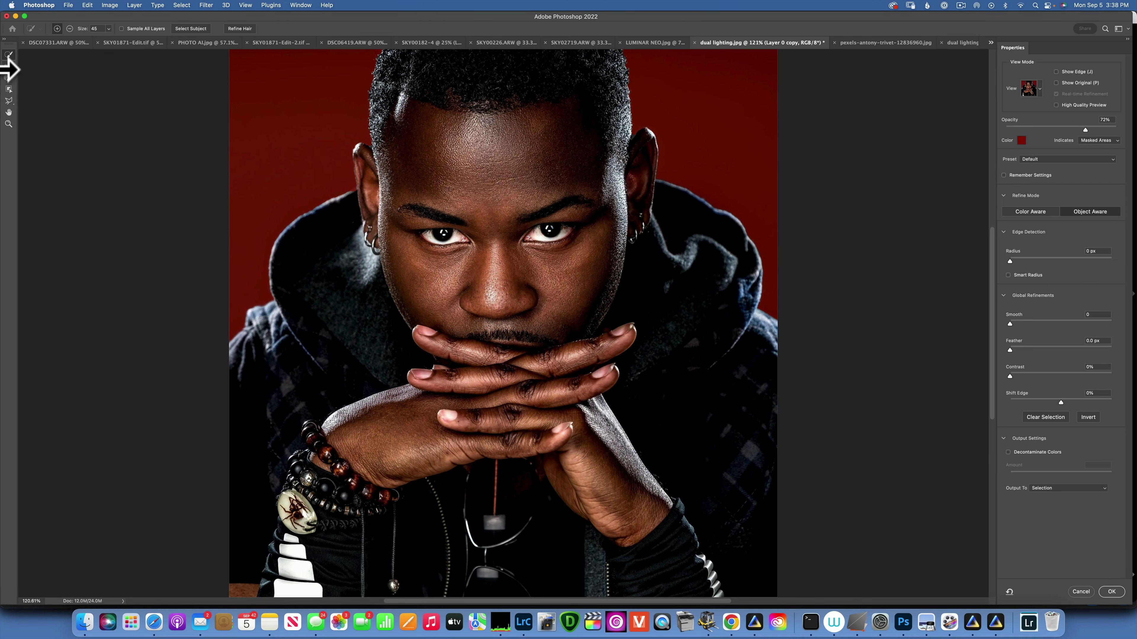
Refine the selection's hair edges along both sides of the head with the Refine Edge Brush.
left_click(9, 65)
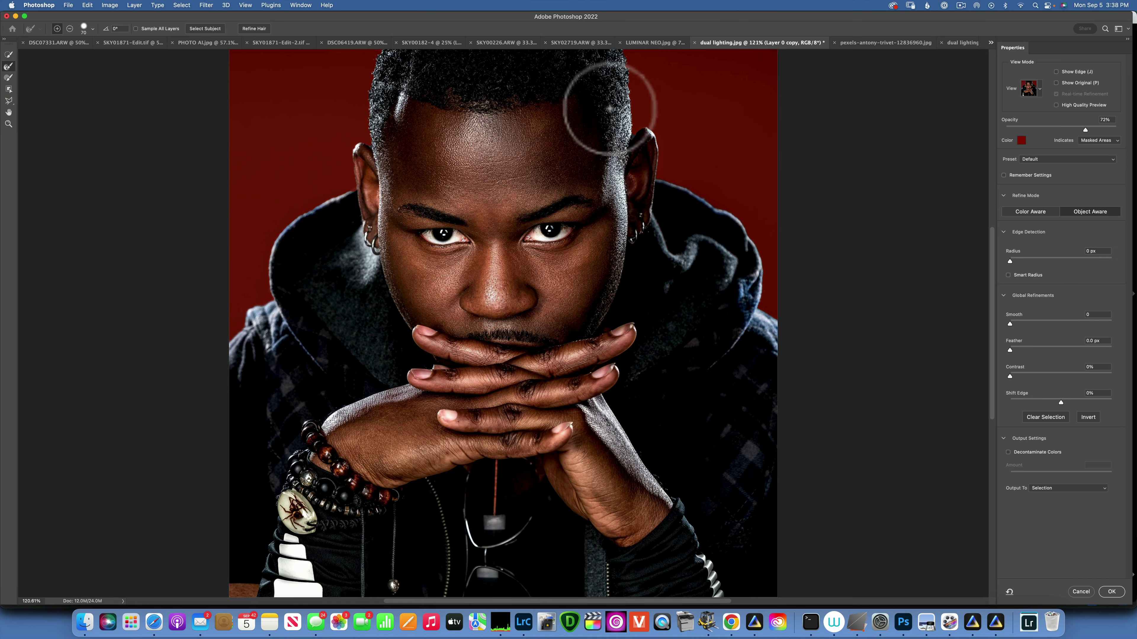
mouse_move(649, 117)
left_mouse_down()
mouse_move(633, 127)
mouse_move(631, 52)
mouse_move(617, 40)
left_mouse_up()
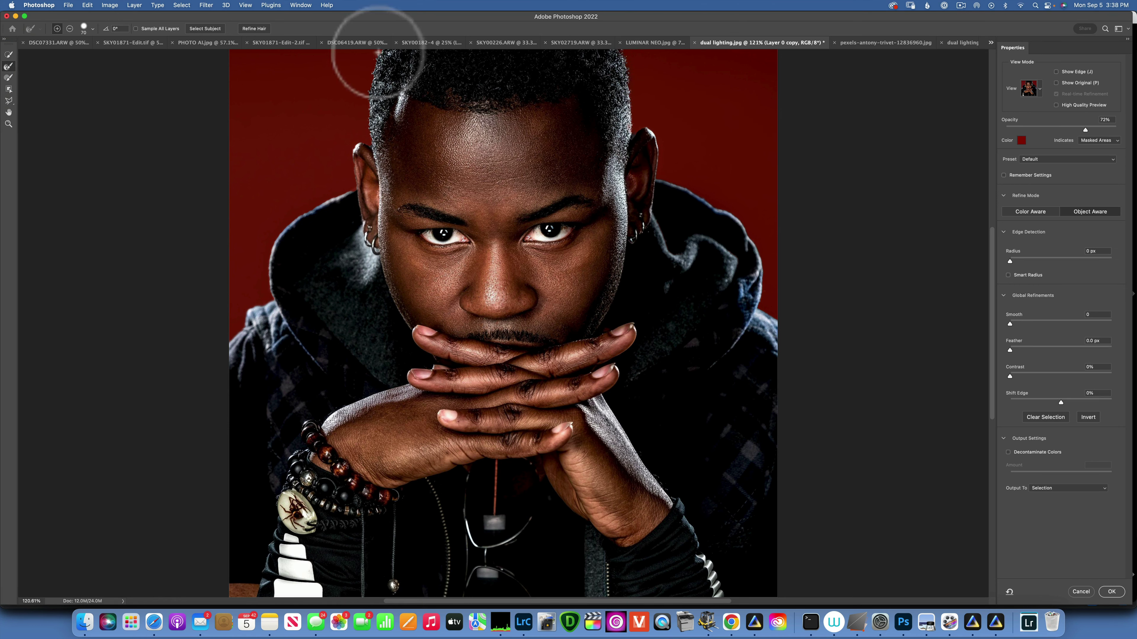
left_click_drag(378, 53, 368, 130)
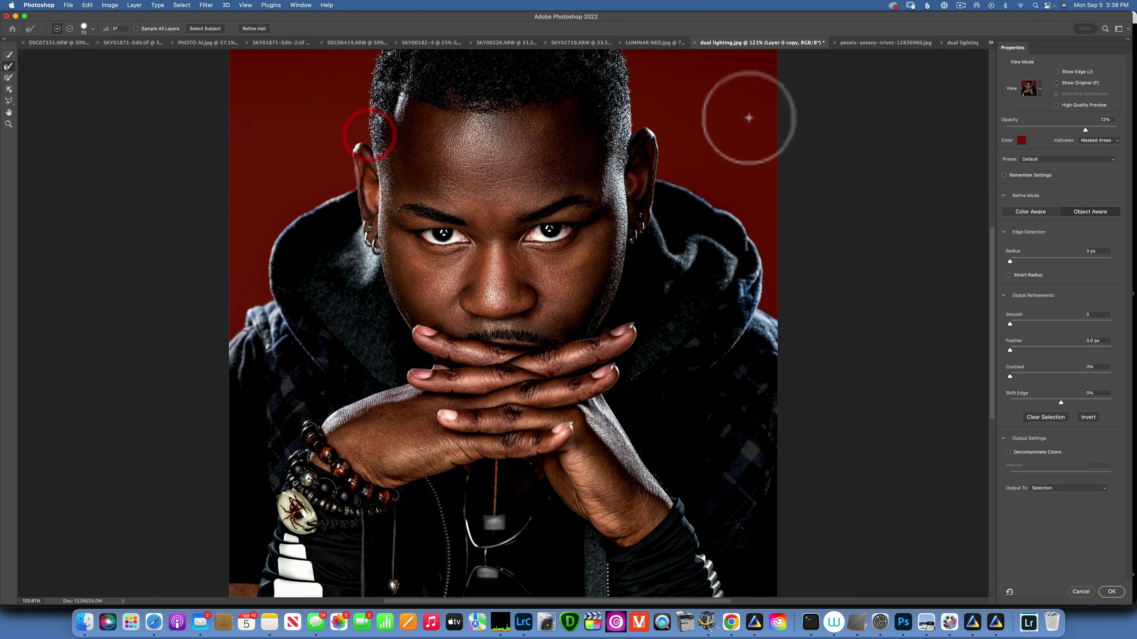
Output the refined mask as a Selection and apply it.
left_click(1078, 488)
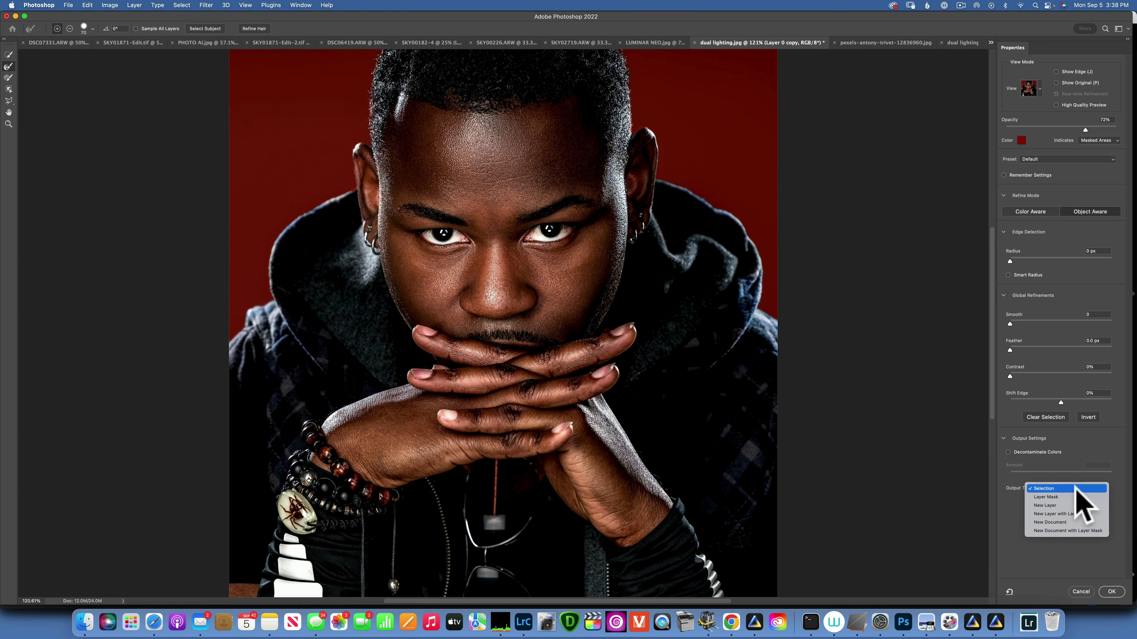
left_click(1116, 495)
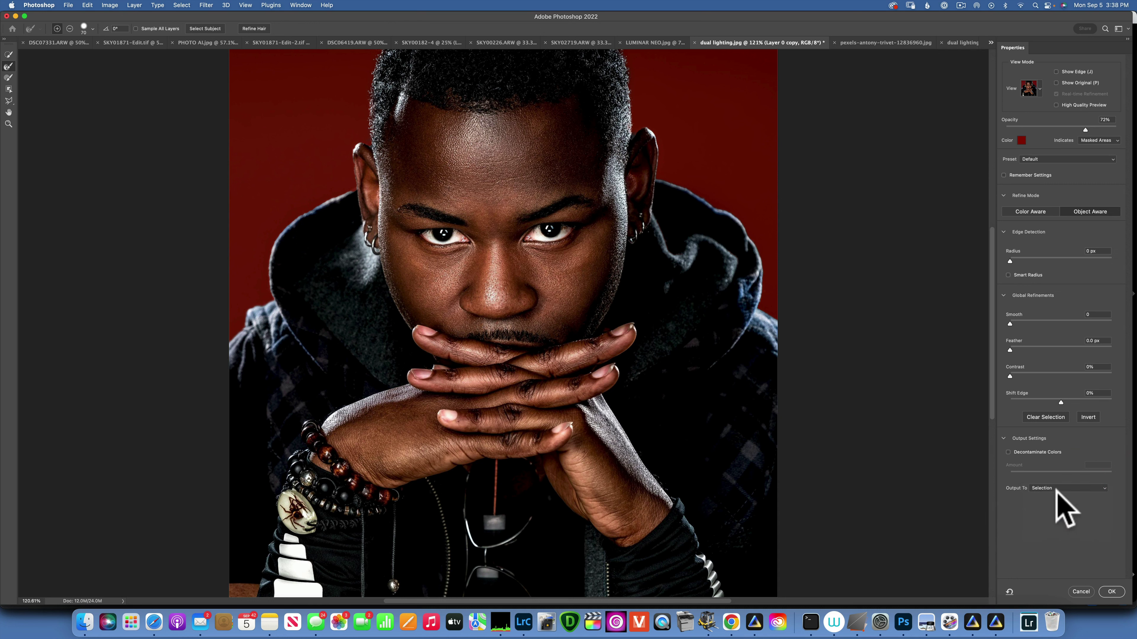
left_click(1076, 487)
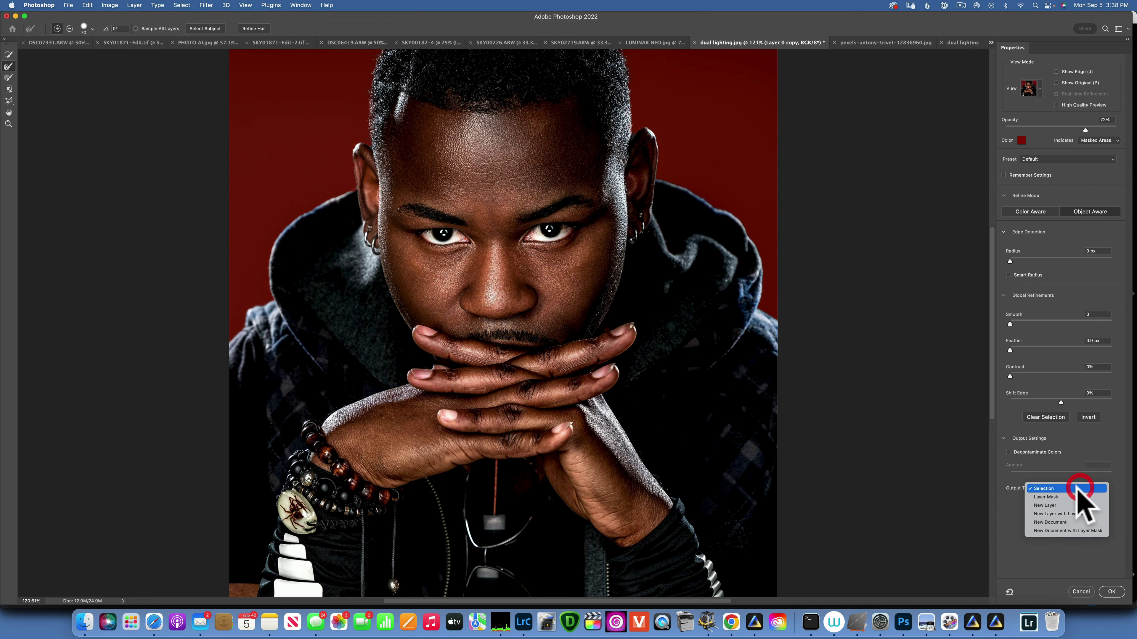
left_click(1053, 489)
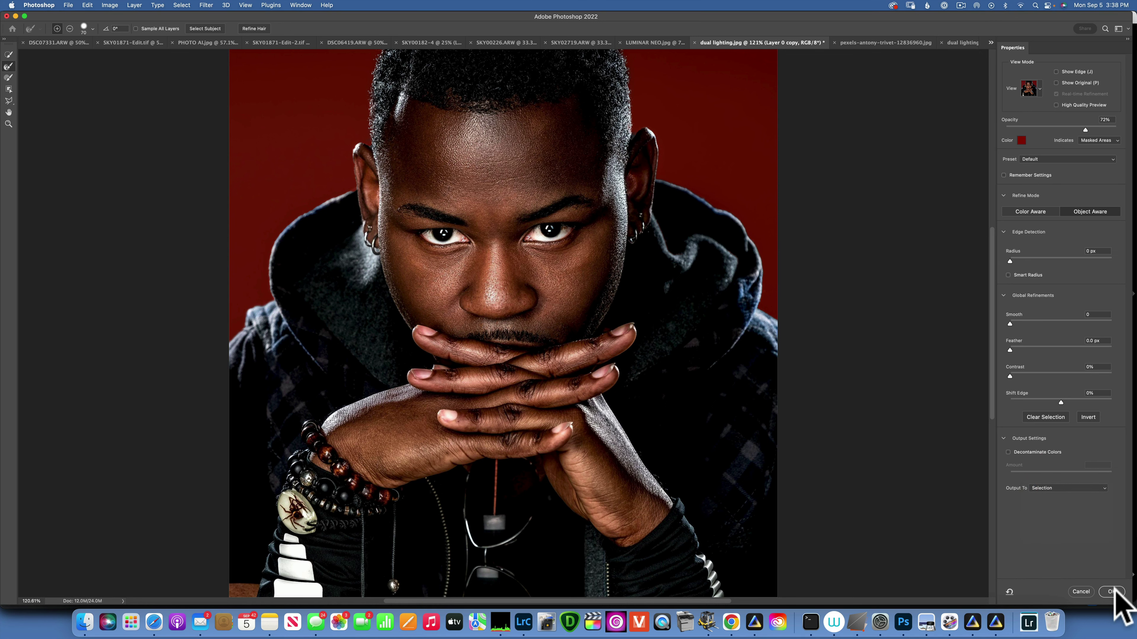
left_click(1112, 592)
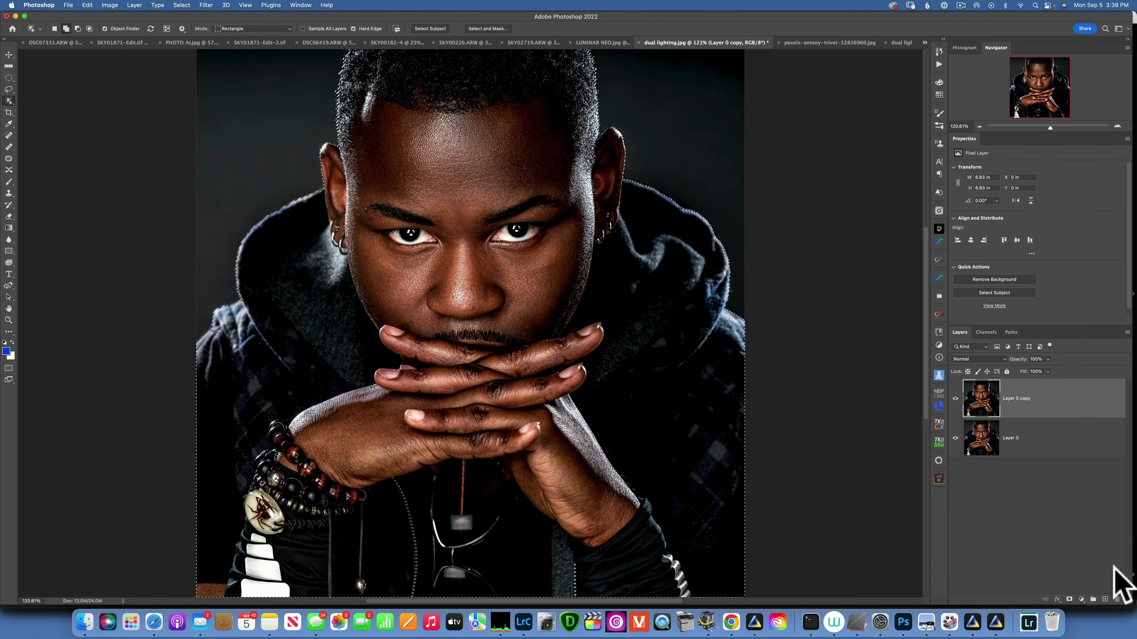
Add a Solid Color fill layer from the active selection, using near-black #030303.
left_click(1081, 599)
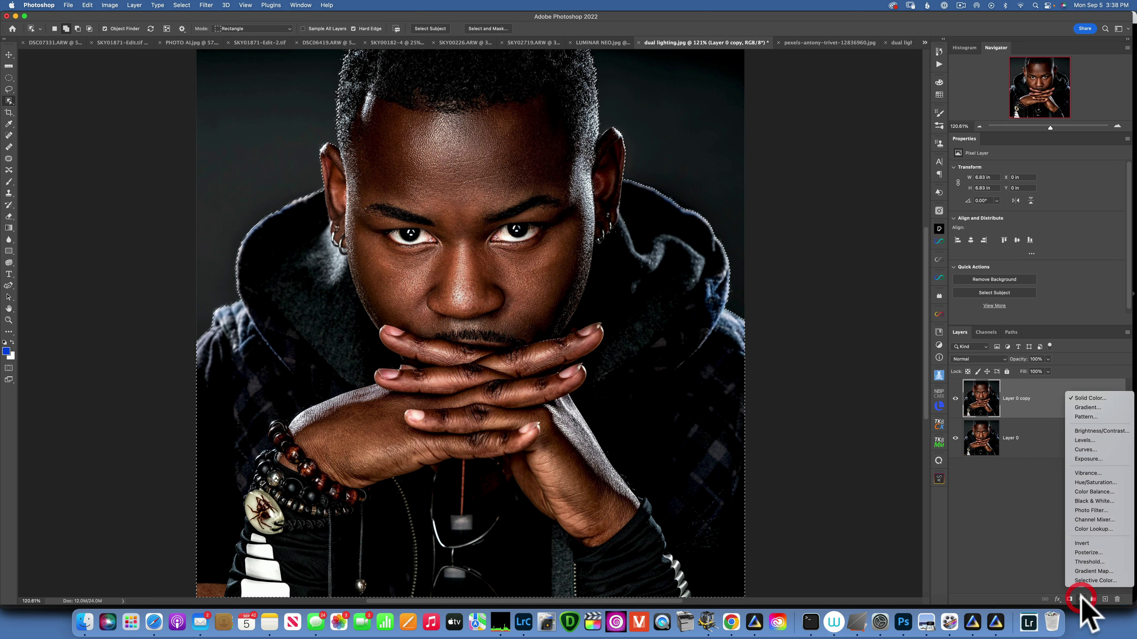
left_click(1100, 400)
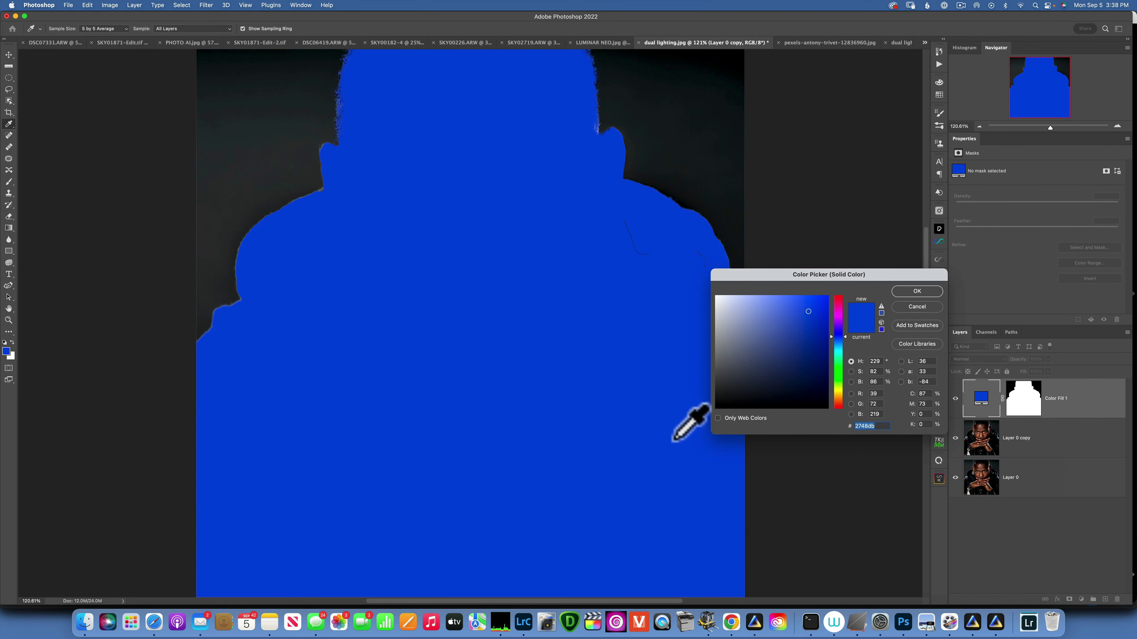
left_click(718, 407)
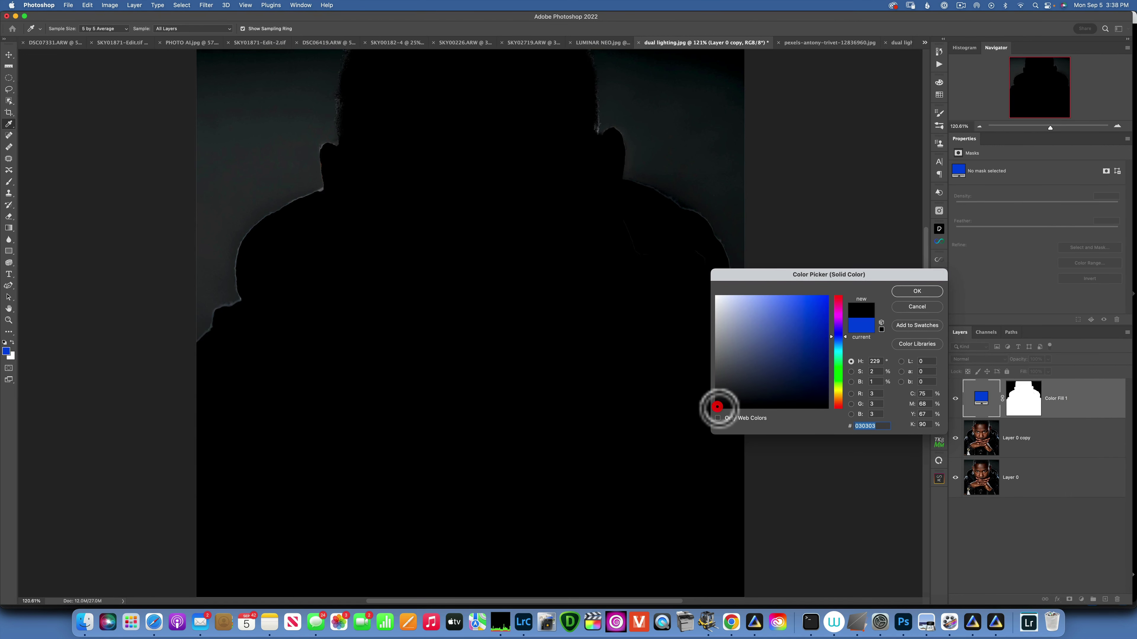
left_click(916, 292)
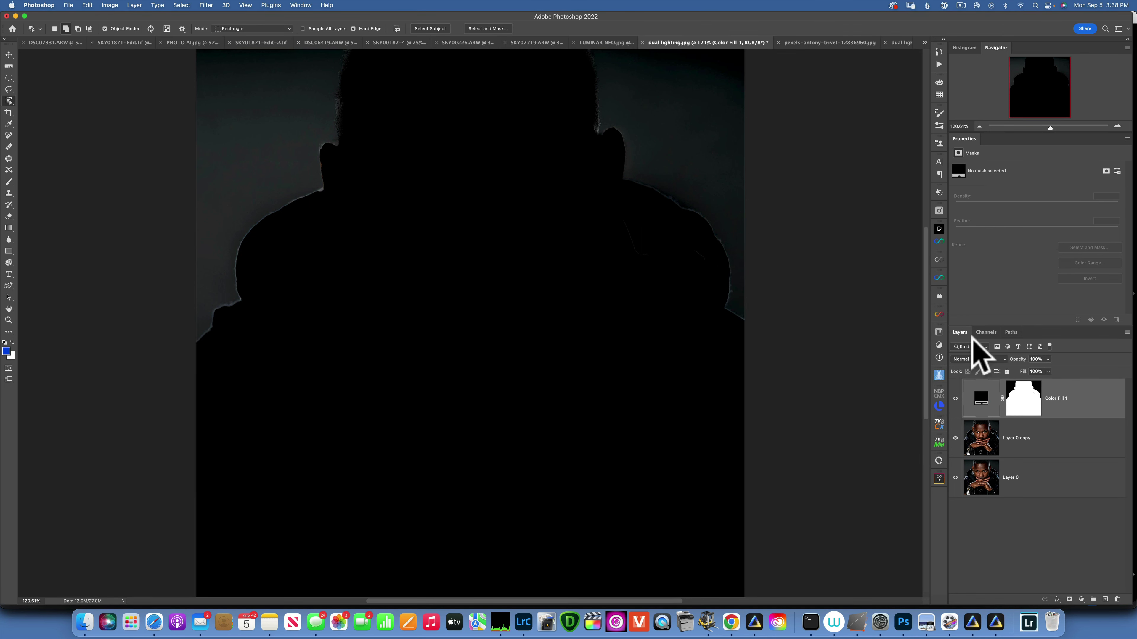
Invert the black fill layer's mask to darken only the background, and toggle the layer's visibility to compare.
left_click(1025, 394)
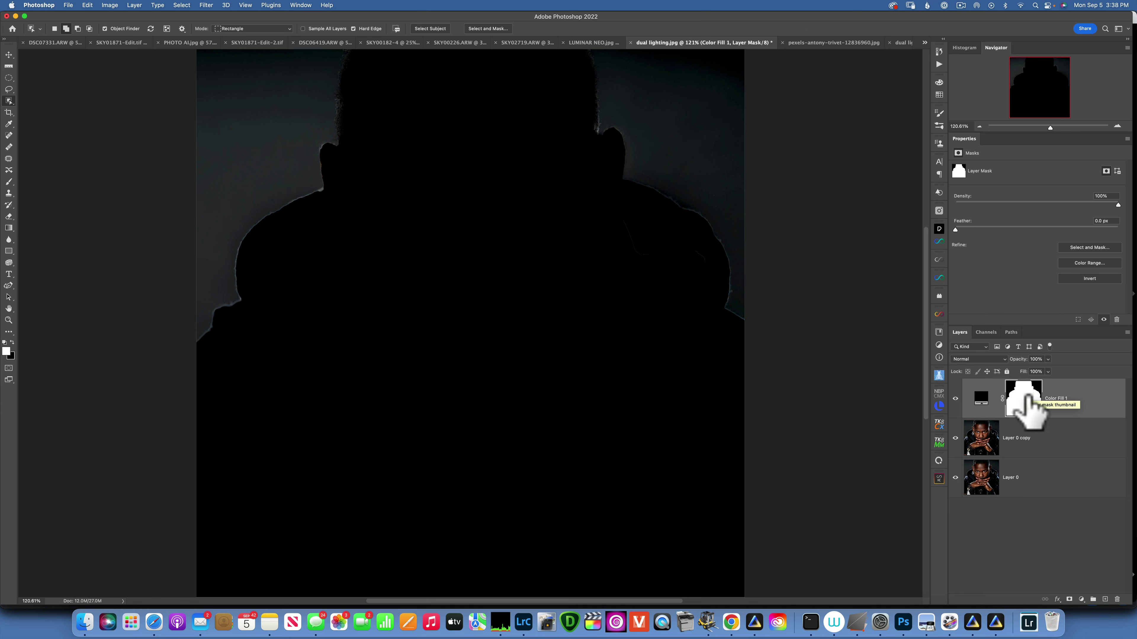
left_click(1025, 395)
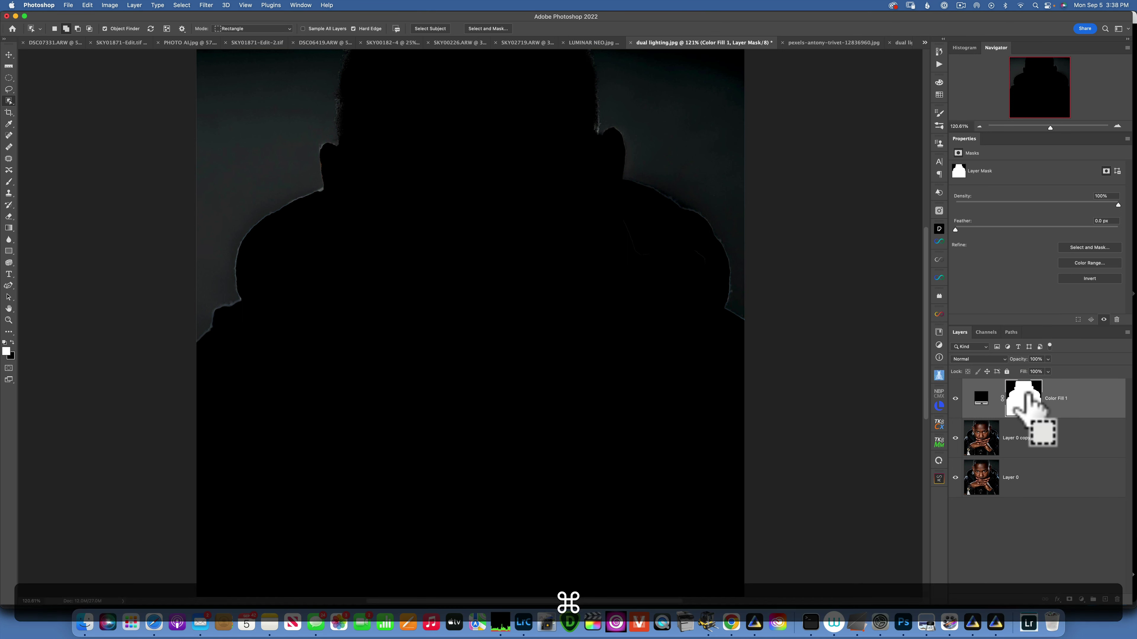
key("super+i")
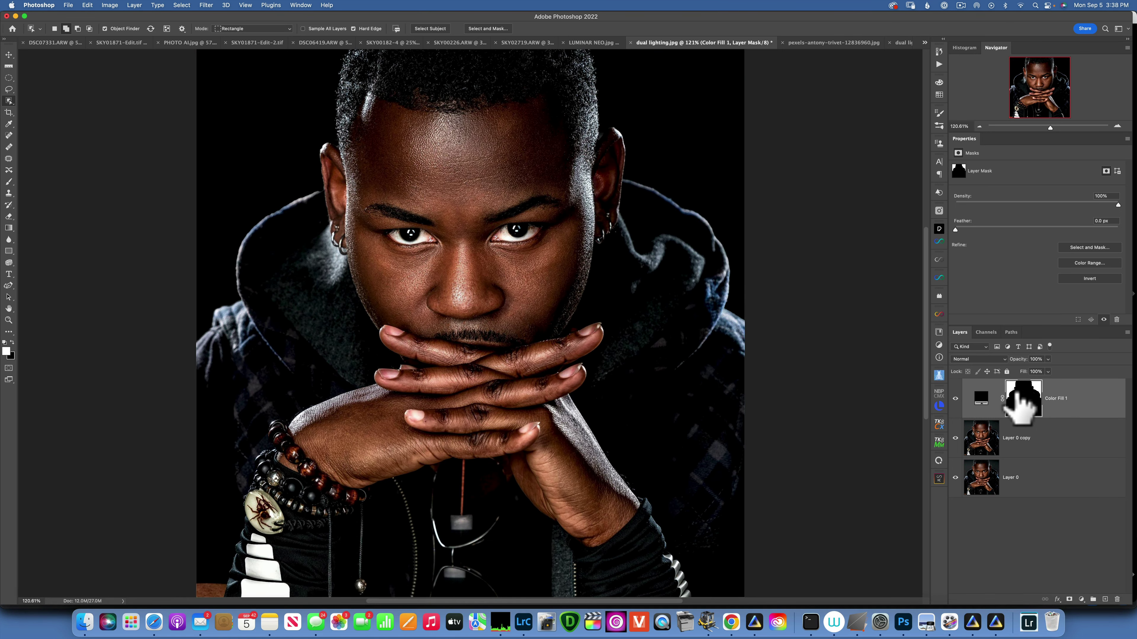
left_click(955, 398)
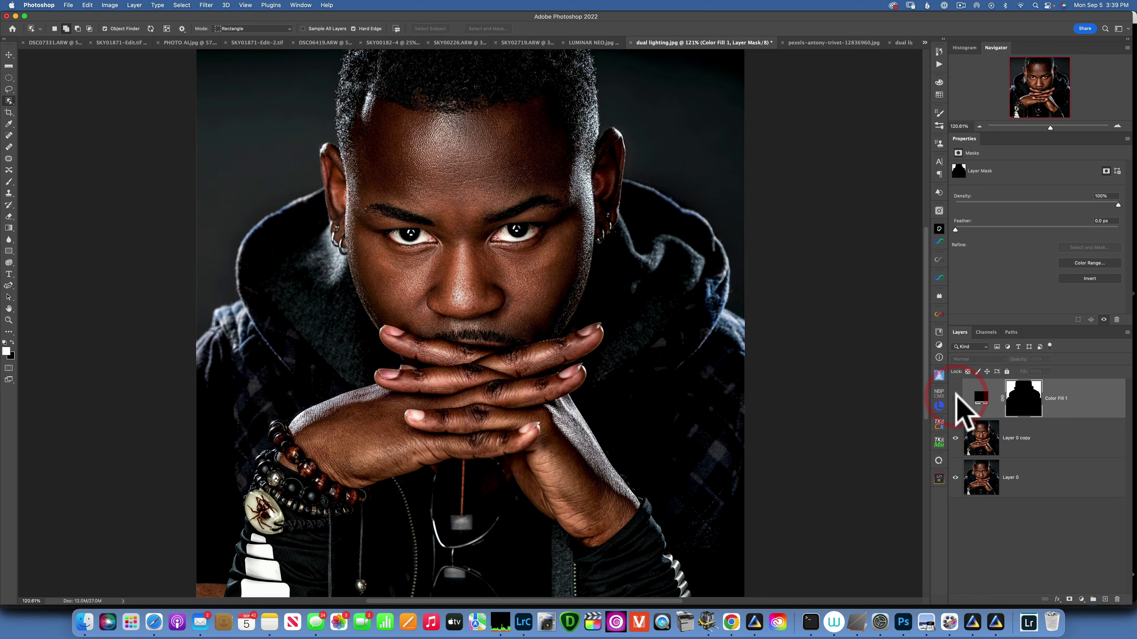
left_click(956, 398)
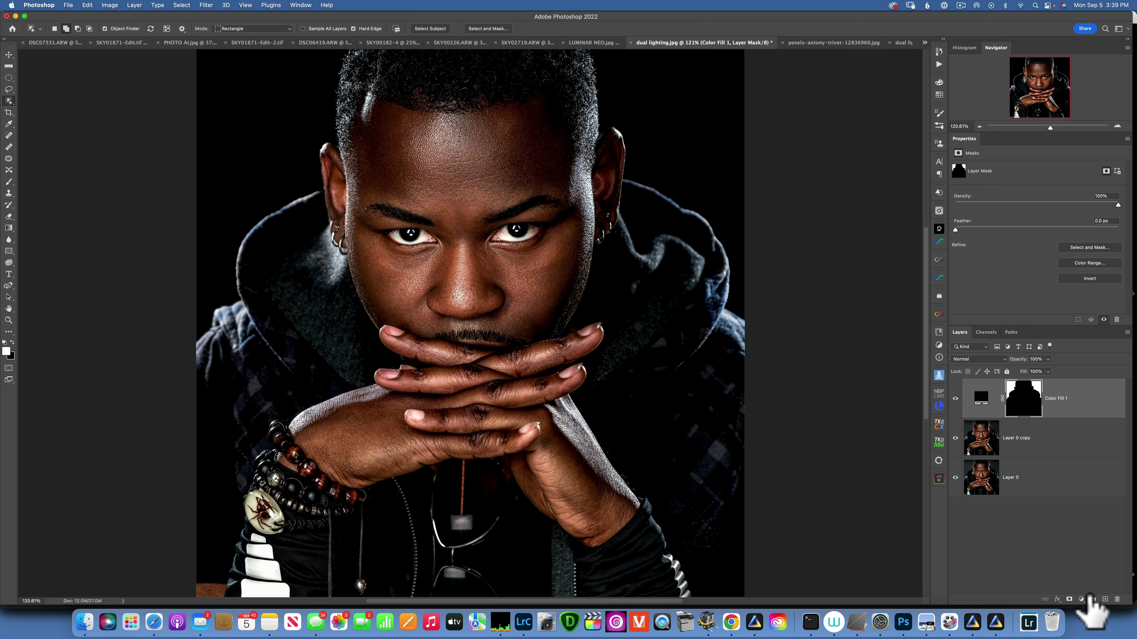
Add a Gradient Map adjustment layer and set its gradient's starting color stop to near-black #030303.
left_click(1081, 599)
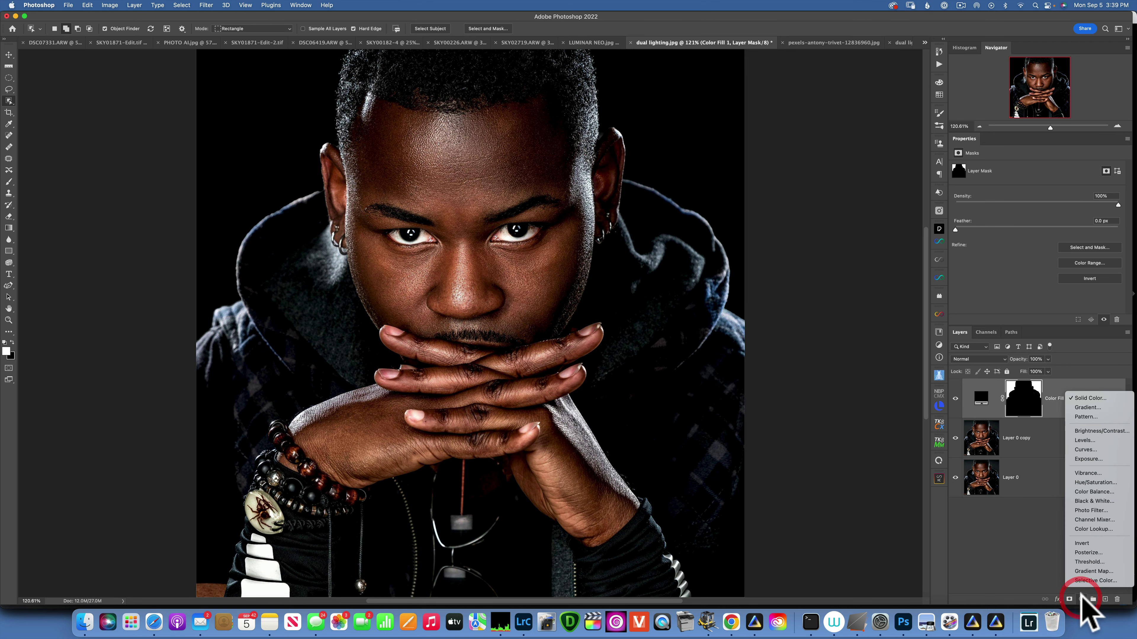
left_click(1089, 572)
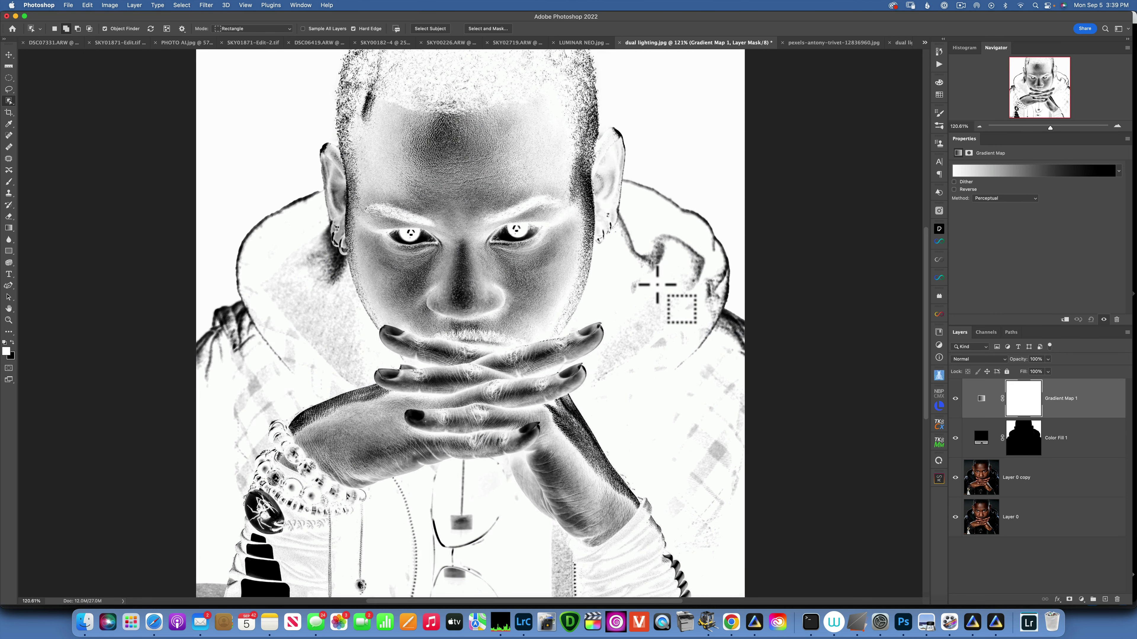
left_click(1028, 169)
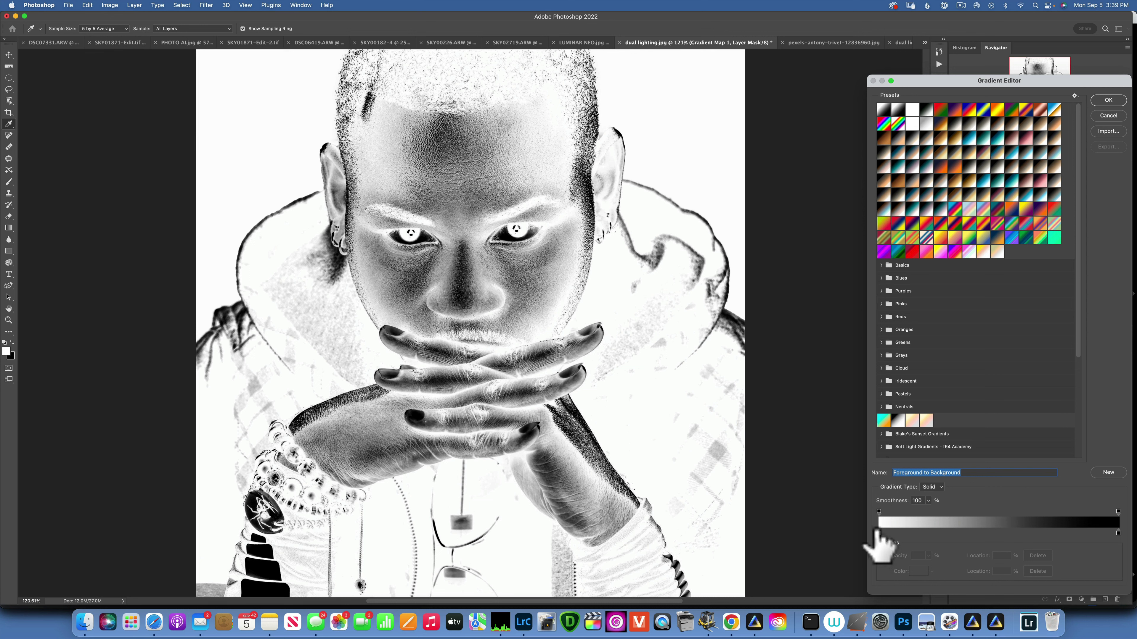
left_click(878, 533)
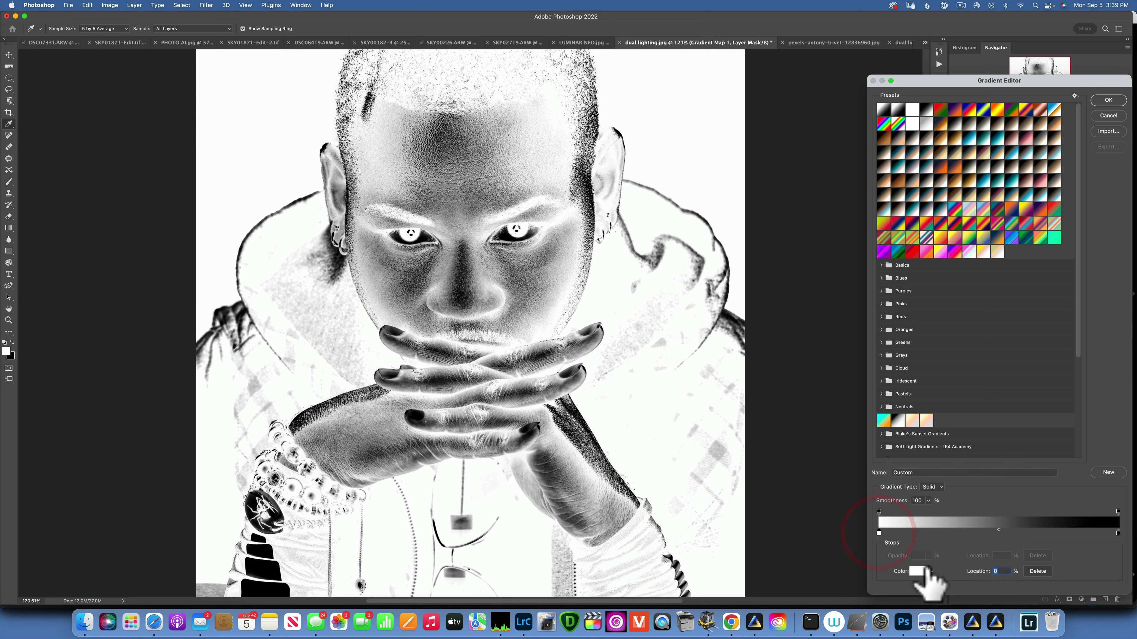
left_click(918, 571)
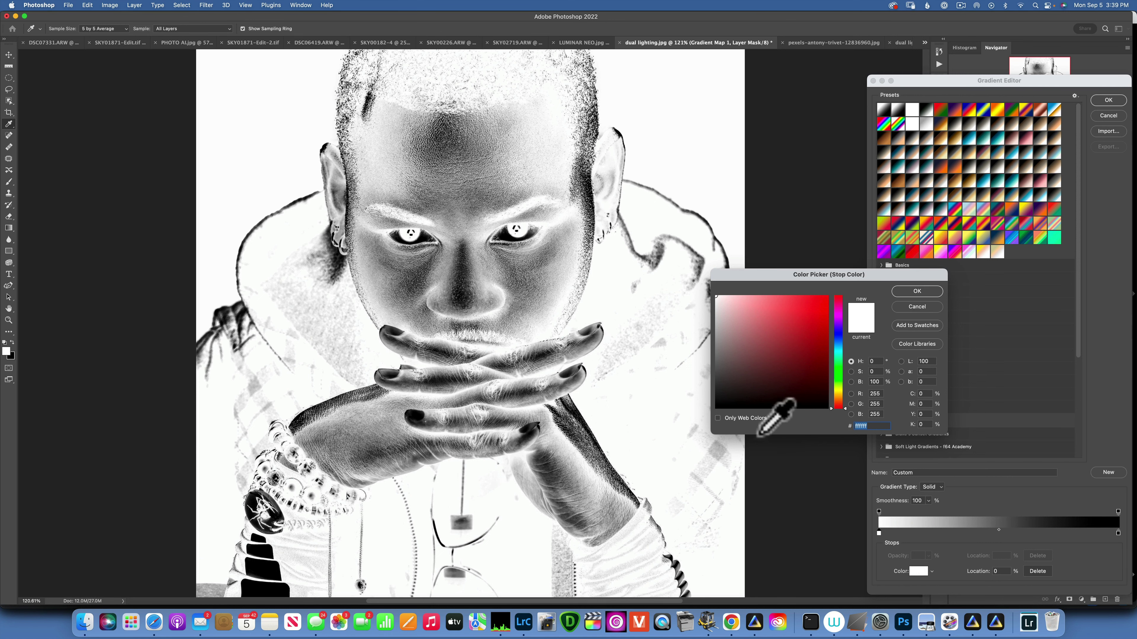
left_click(719, 407)
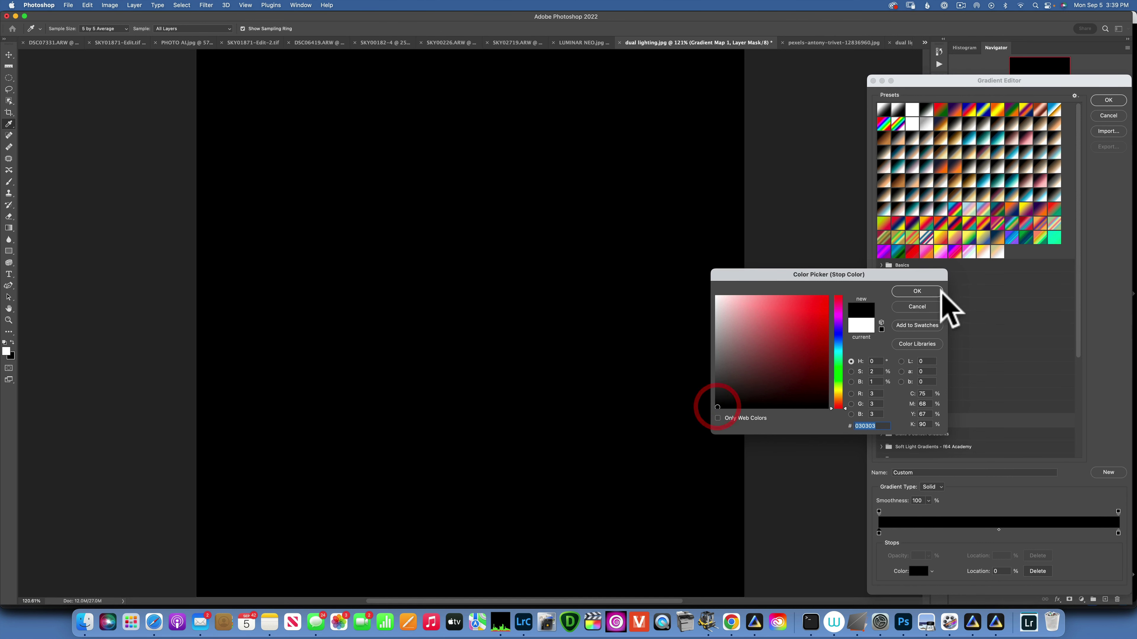
left_click(908, 291)
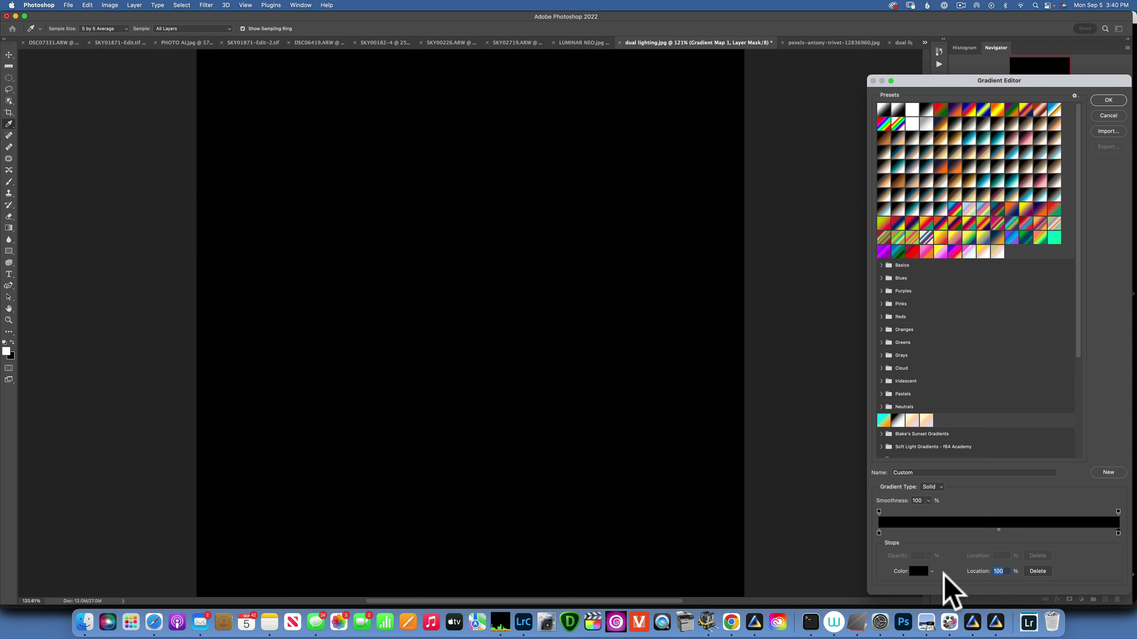
Set the gradient's end color stop to blue #2932eb and apply the gradient.
left_click(920, 572)
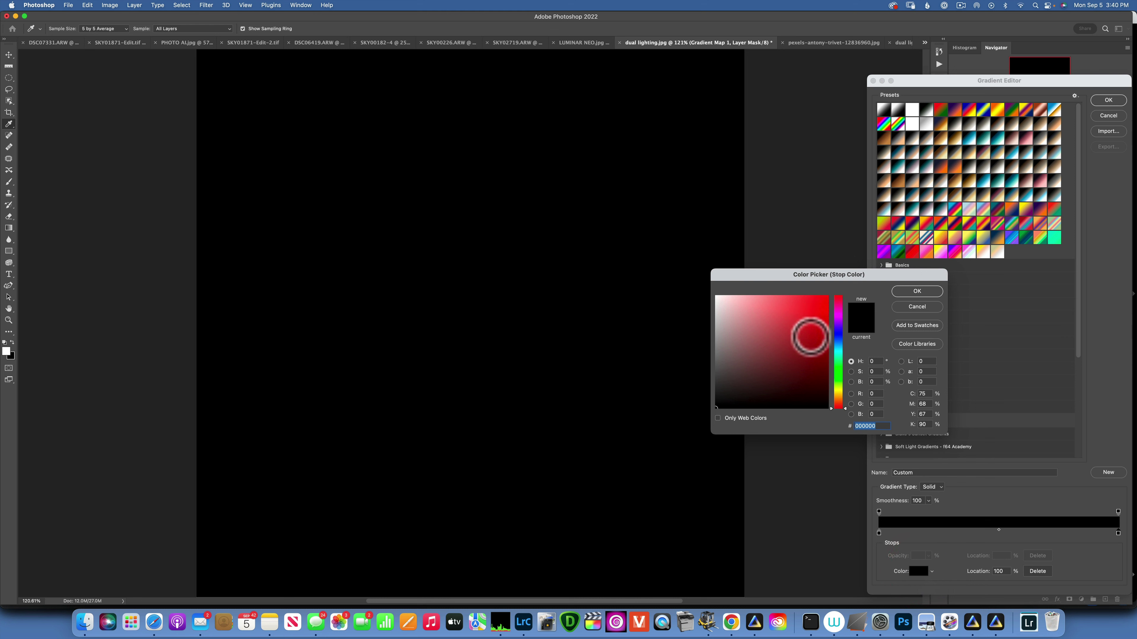
left_click(838, 335)
left_click(800, 324)
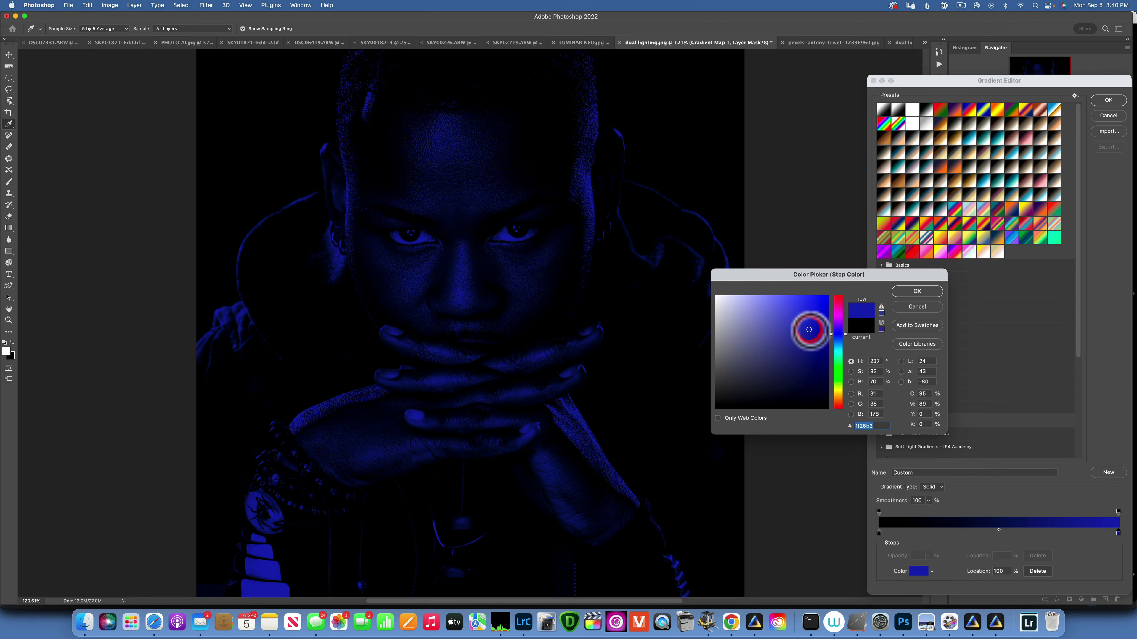
left_click(808, 305)
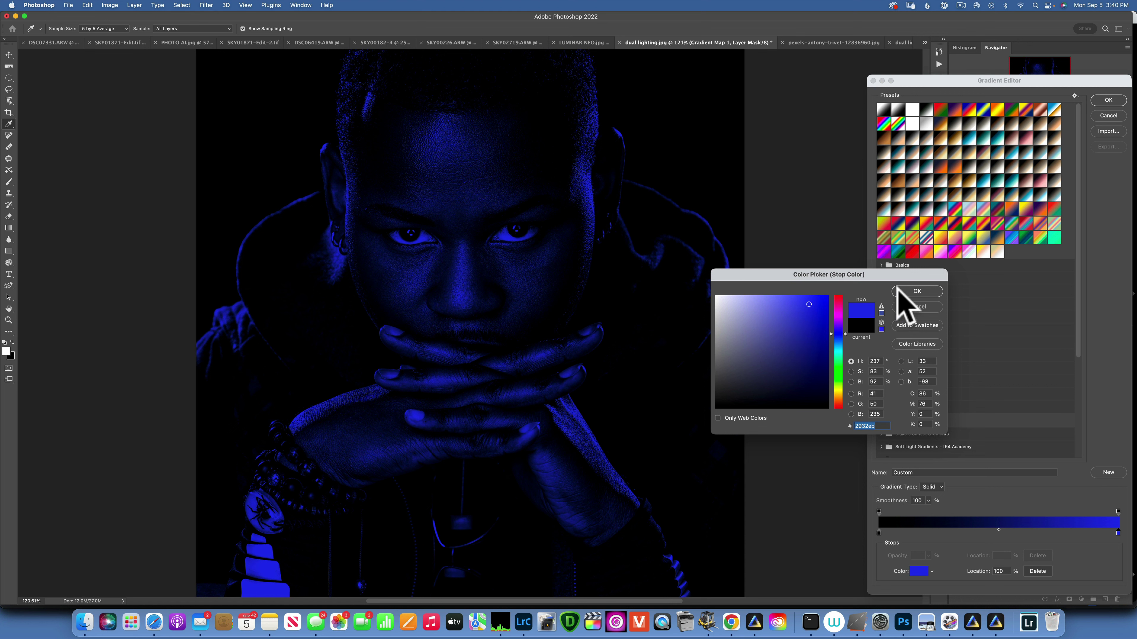
left_click(925, 294)
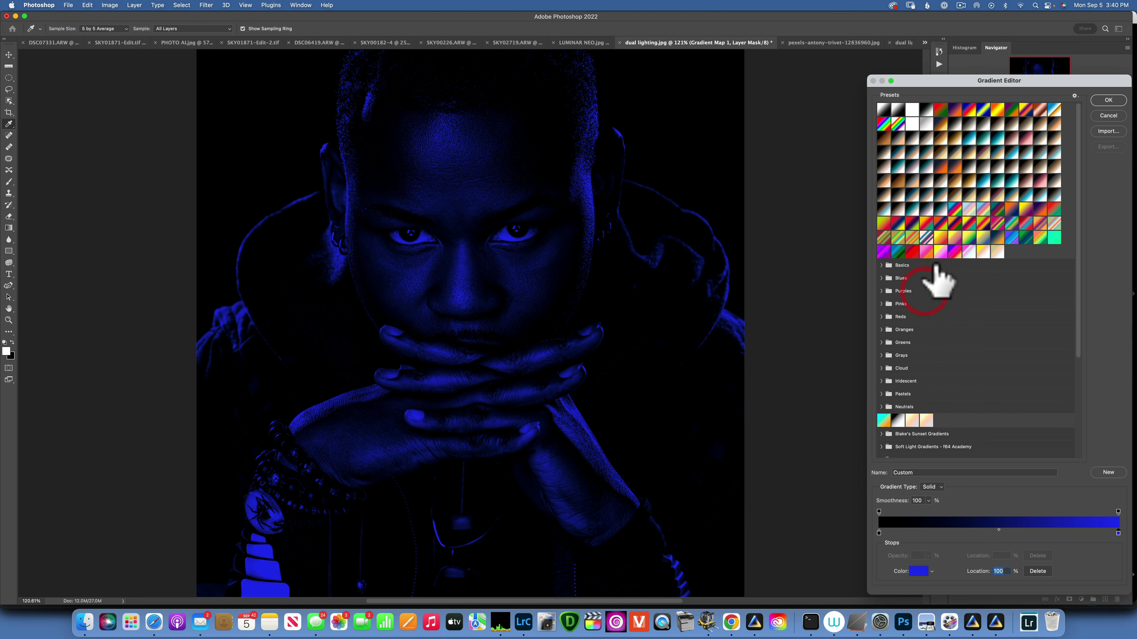
left_click(1109, 100)
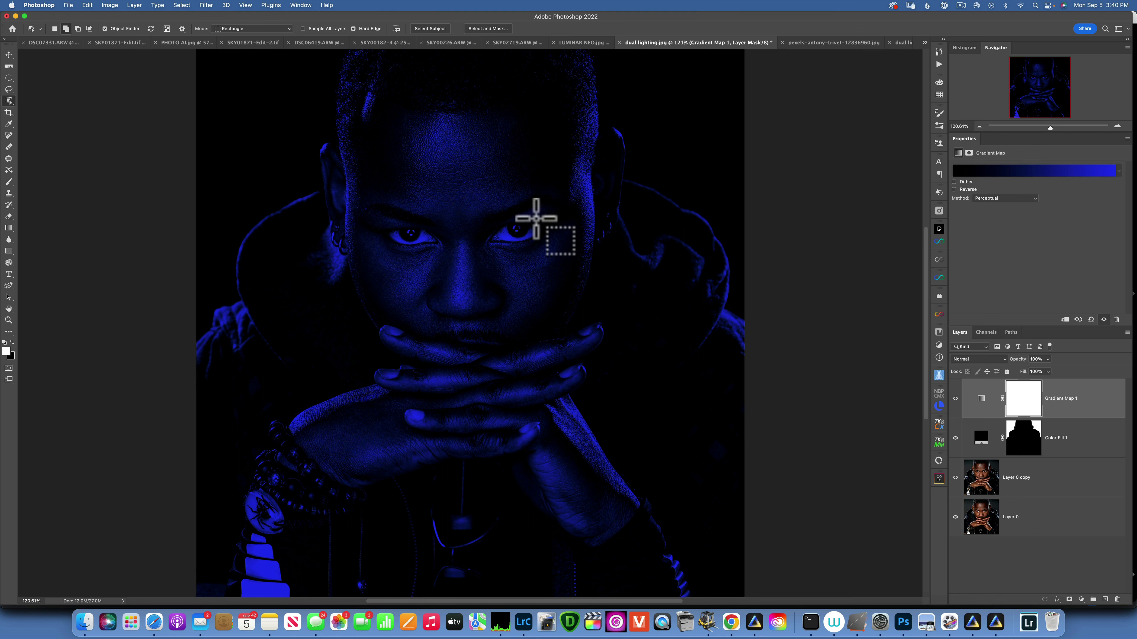
Invert the blue gradient map's mask and brush white along the right side of the head, hood and shoulder in the image.
left_click(1020, 398)
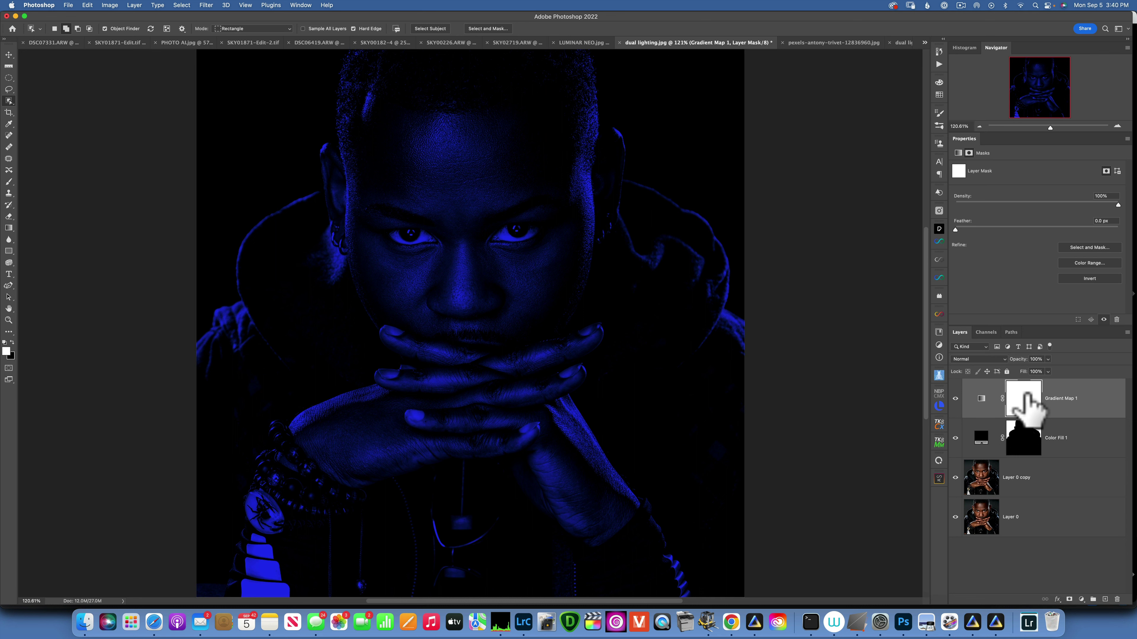
key("super+i")
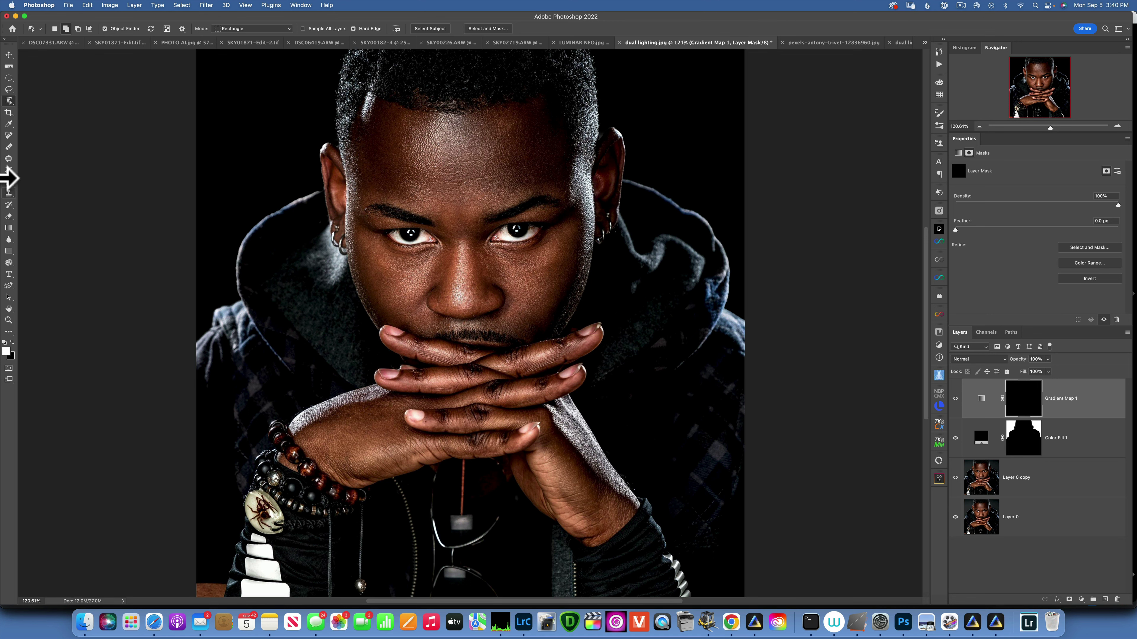
left_click(9, 181)
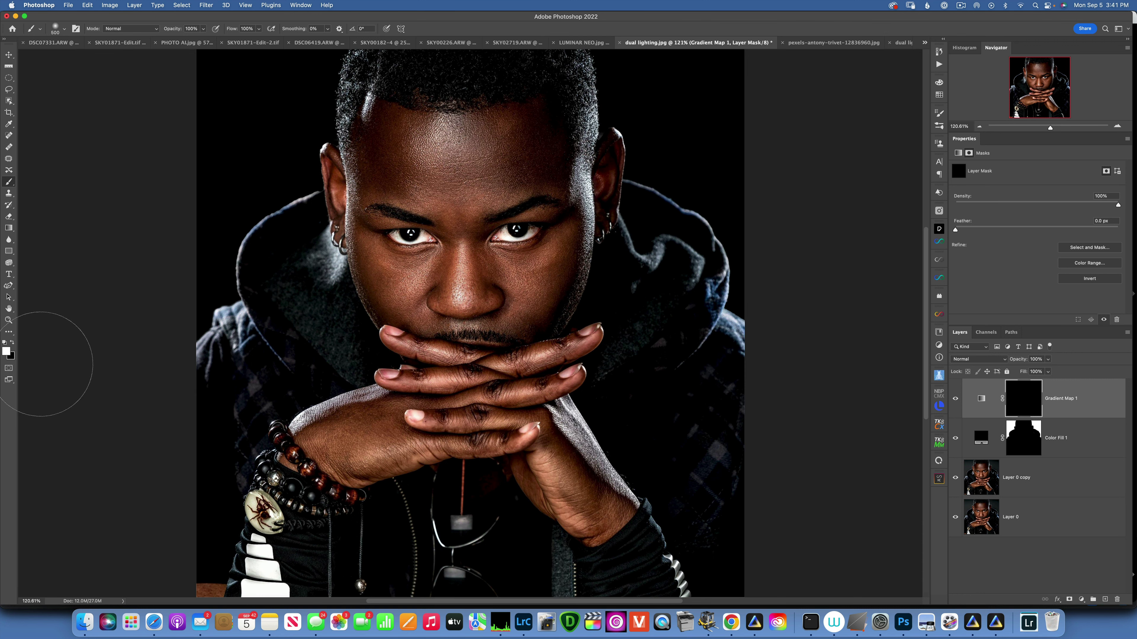
key("d")
mouse_move(635, 201)
left_mouse_down()
mouse_move(585, 89)
mouse_move(618, 217)
mouse_move(715, 290)
mouse_move(746, 364)
mouse_move(748, 406)
left_mouse_up()
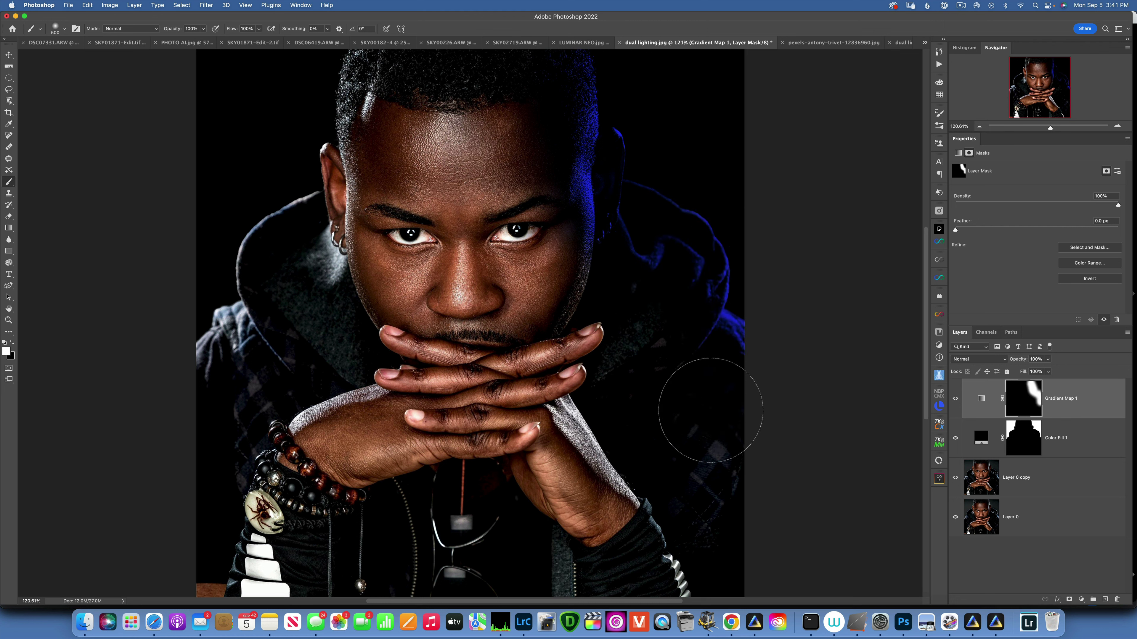
Paint blue light along the image-right forearm and sleeve edge on the mask with a smaller brush.
key("bracketleft")
key("bracketleft")
key("bracketleft")
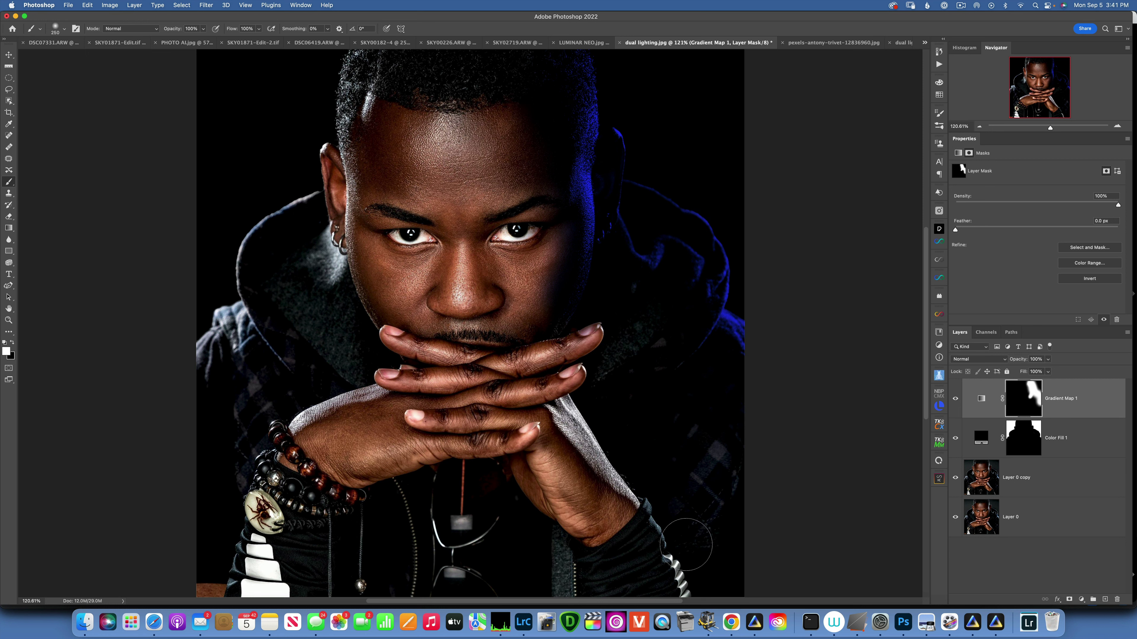
left_click_drag(685, 545, 697, 579)
left_click_drag(650, 488, 578, 421)
key("bracketleft")
key("bracketleft")
key("bracketleft")
key("bracketleft")
key("bracketleft")
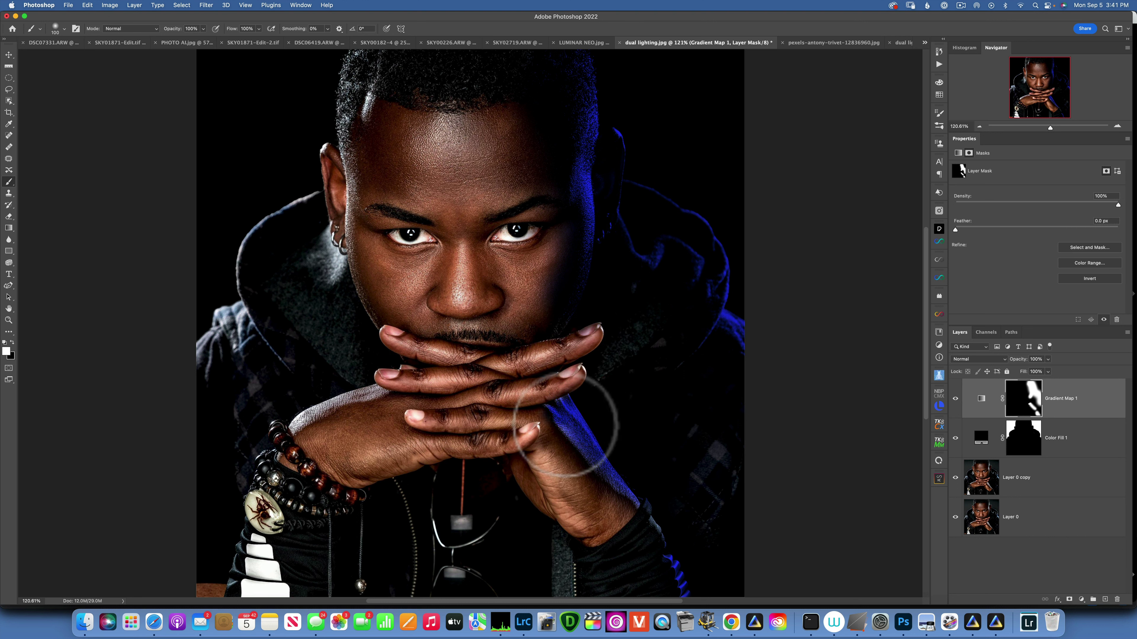
left_click_drag(676, 529, 686, 481)
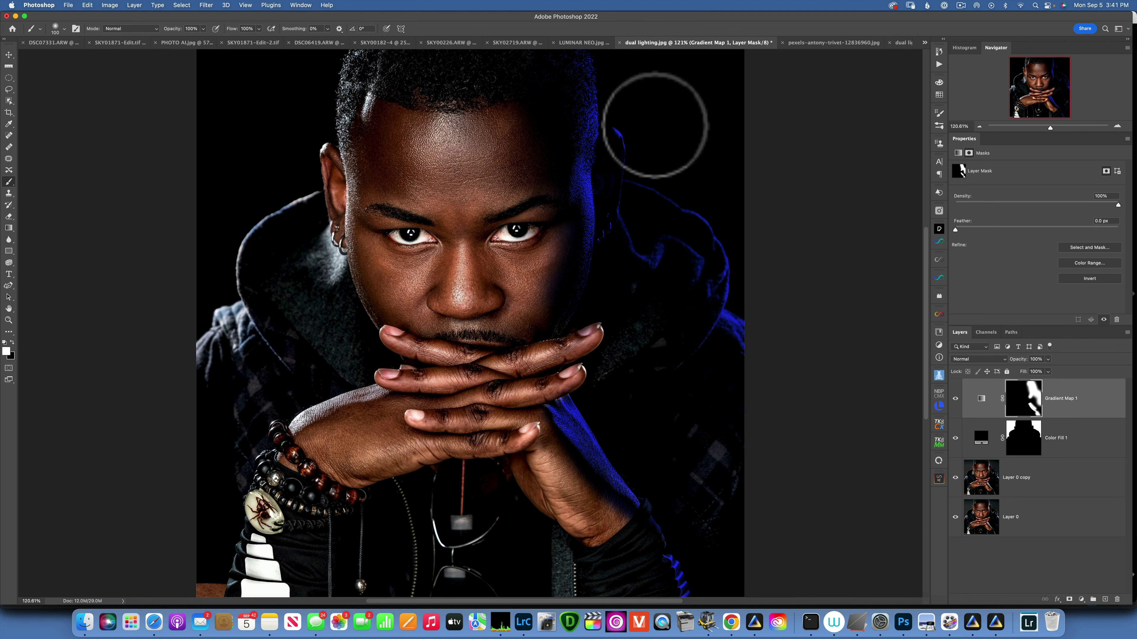
key("bracketright")
key("bracketright")
key("bracketright")
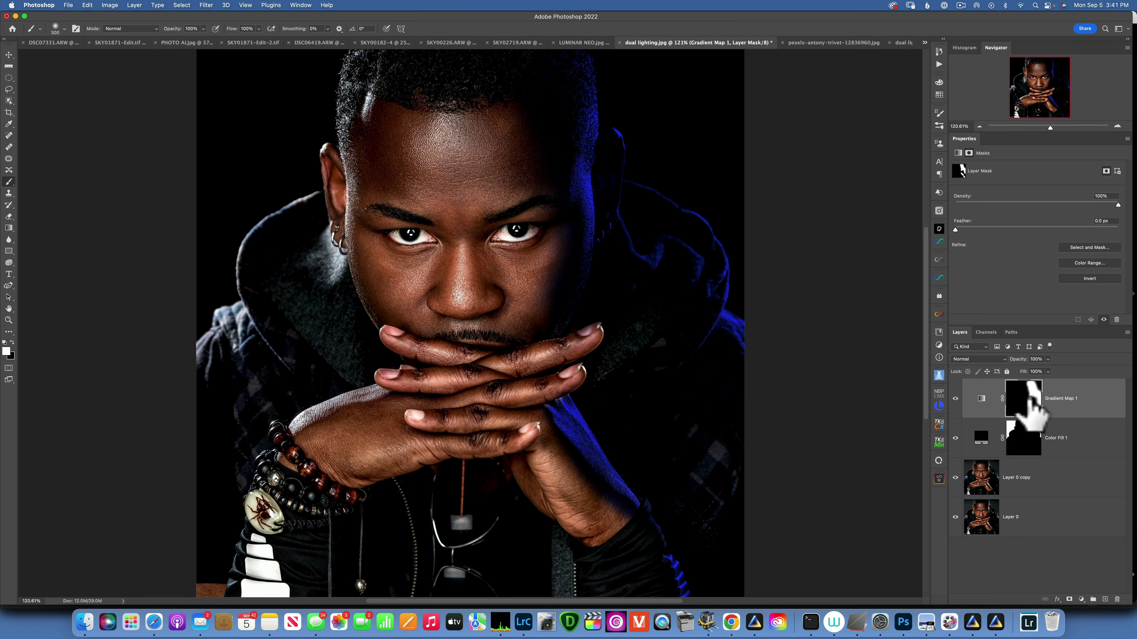
Duplicate the blue gradient map layer and delete the copy's layer mask.
left_click(980, 397)
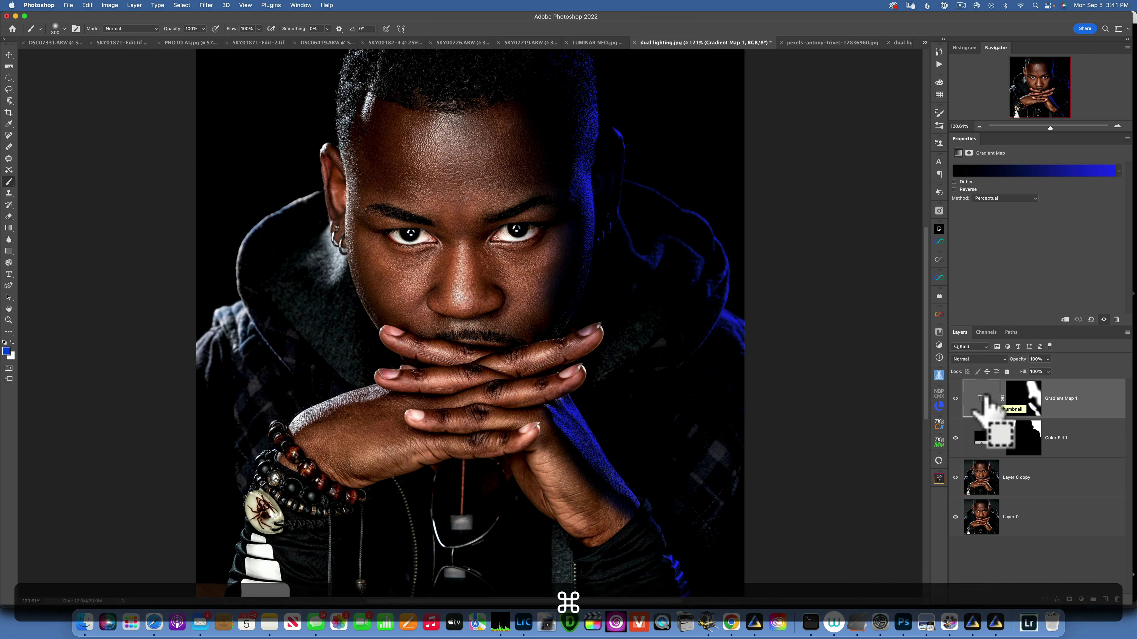
key("super+j")
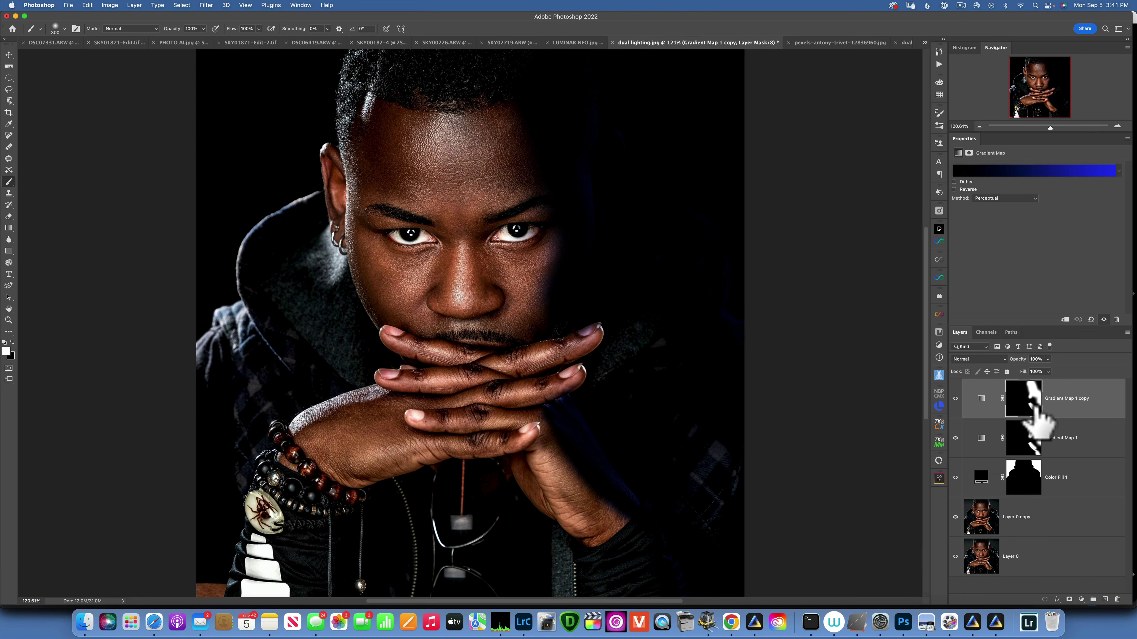
left_click_drag(1024, 401, 1117, 600)
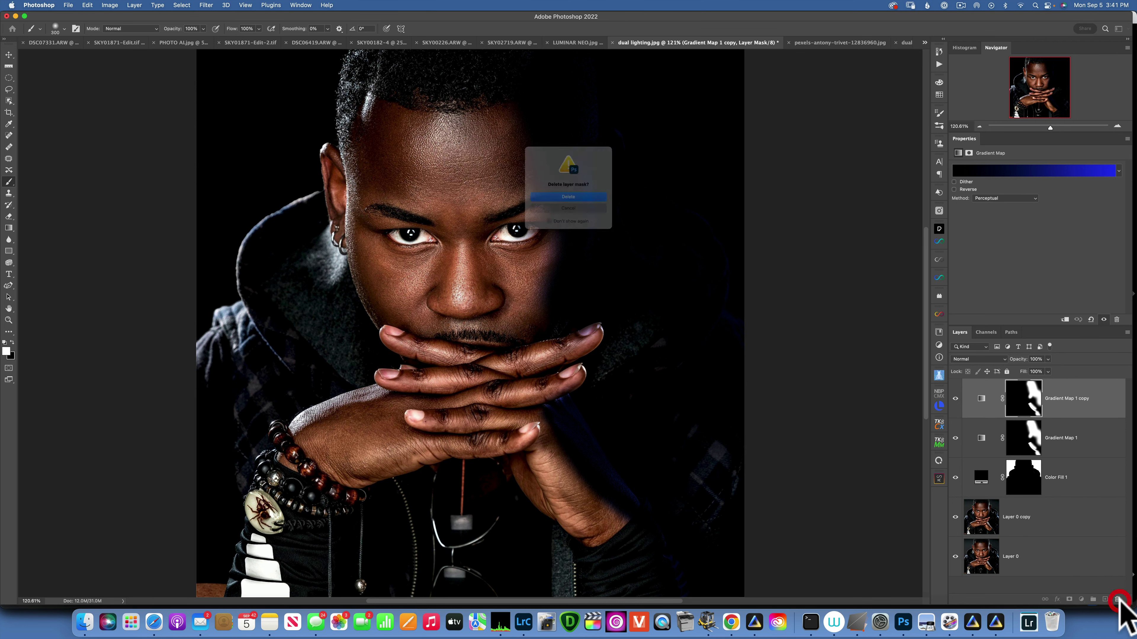
left_click(595, 198)
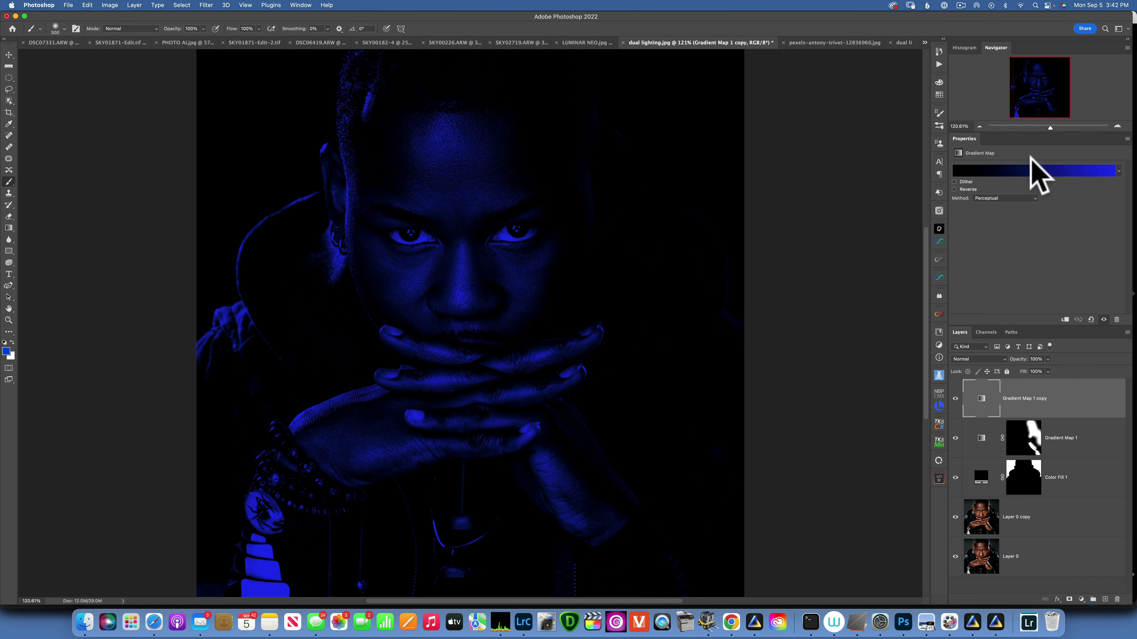
Change the copied gradient map's end color stop to red #eb3b29 and apply the gradient.
left_click(1030, 171)
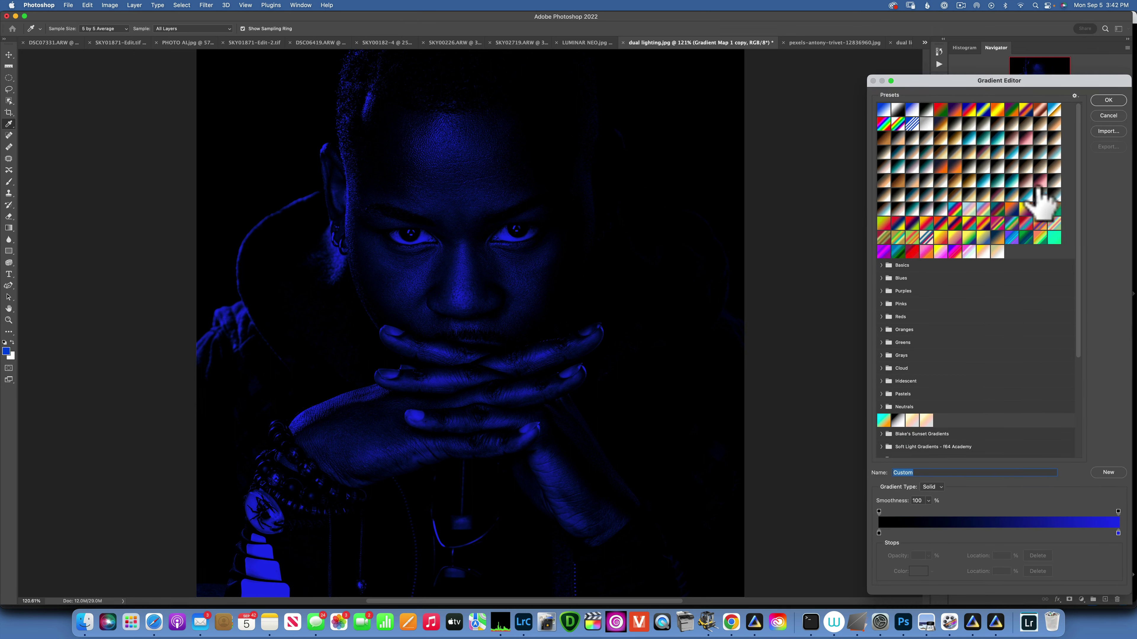
left_click(1118, 532)
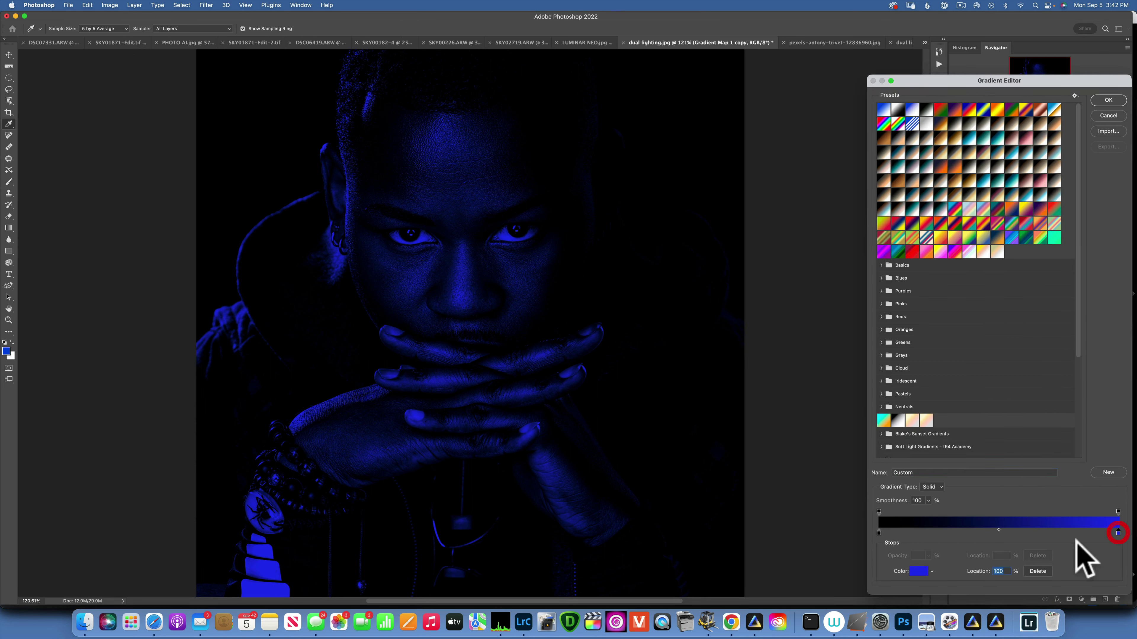
left_click(919, 571)
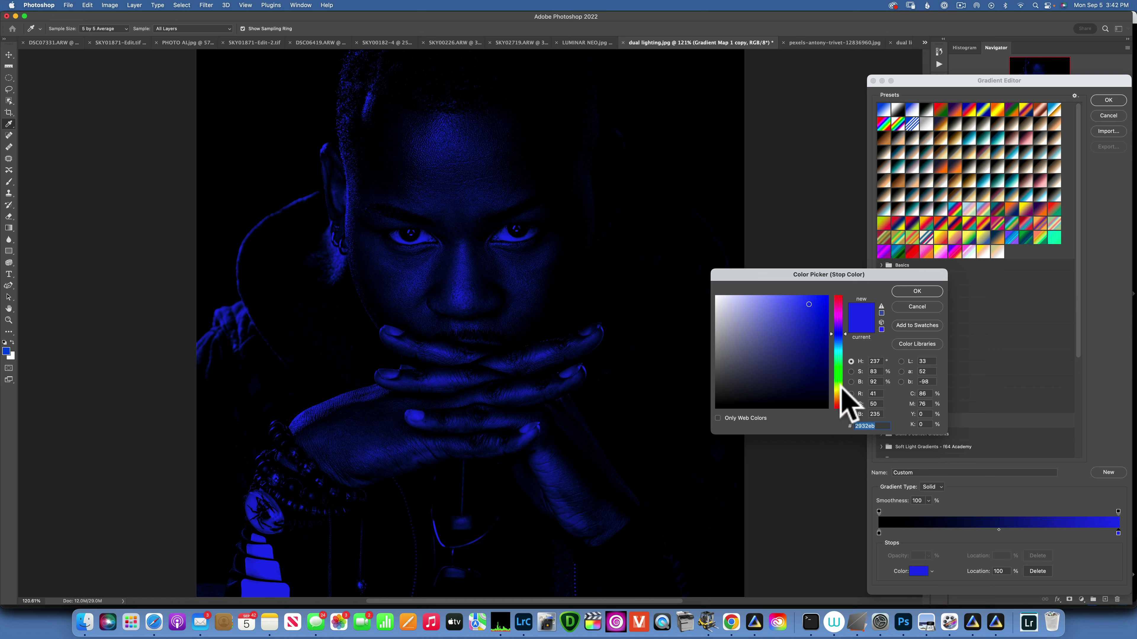
left_click(837, 402)
left_click(839, 305)
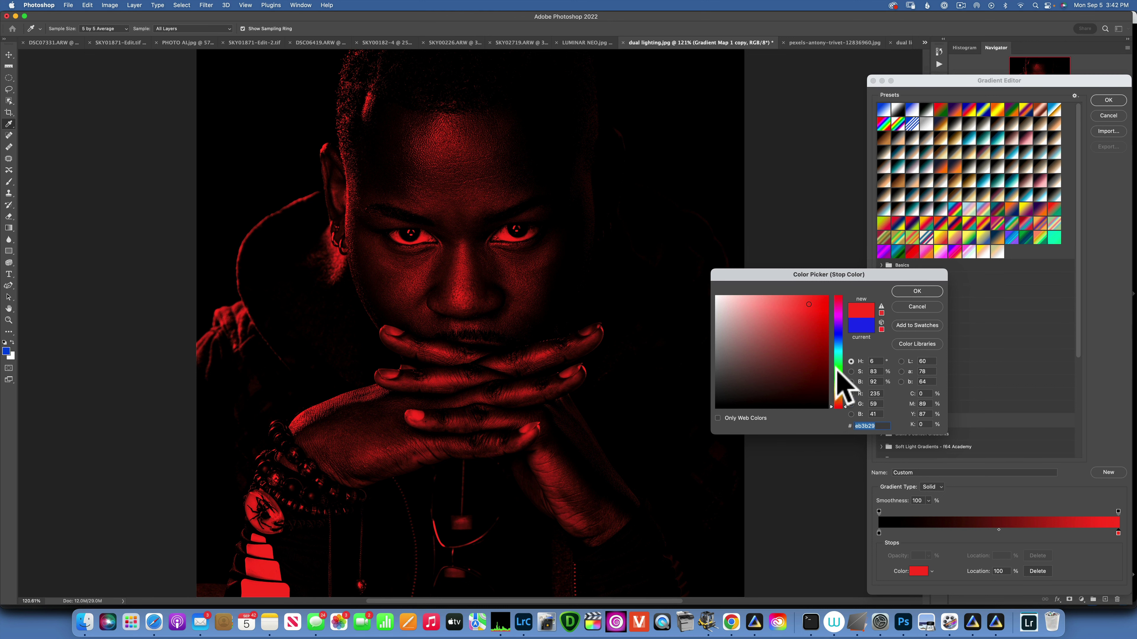
left_click(917, 290)
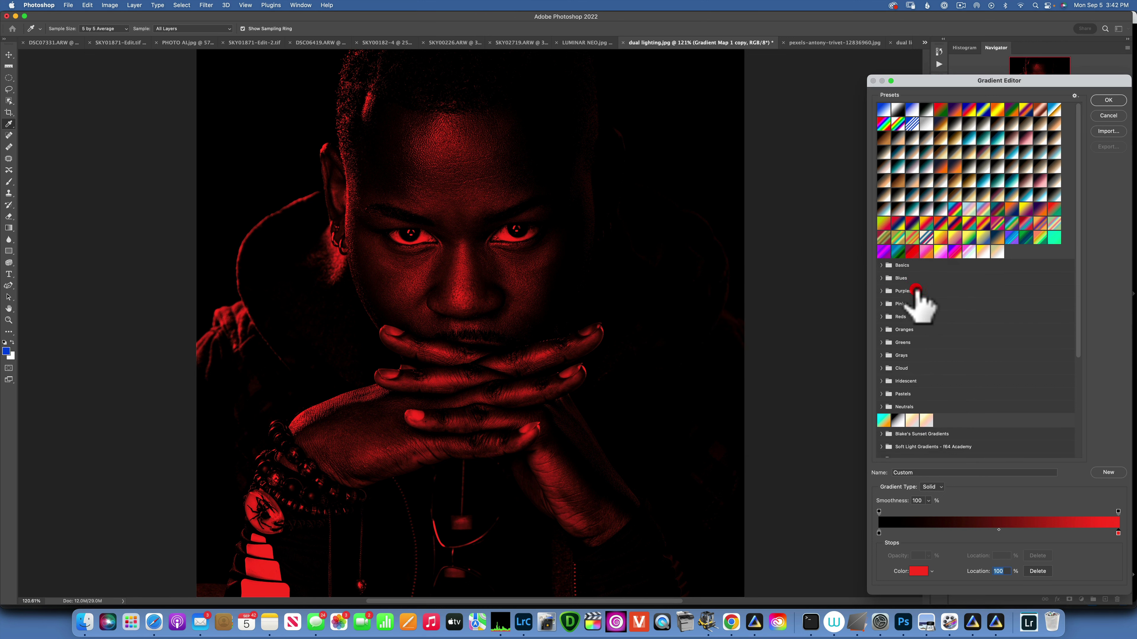
left_click(1108, 101)
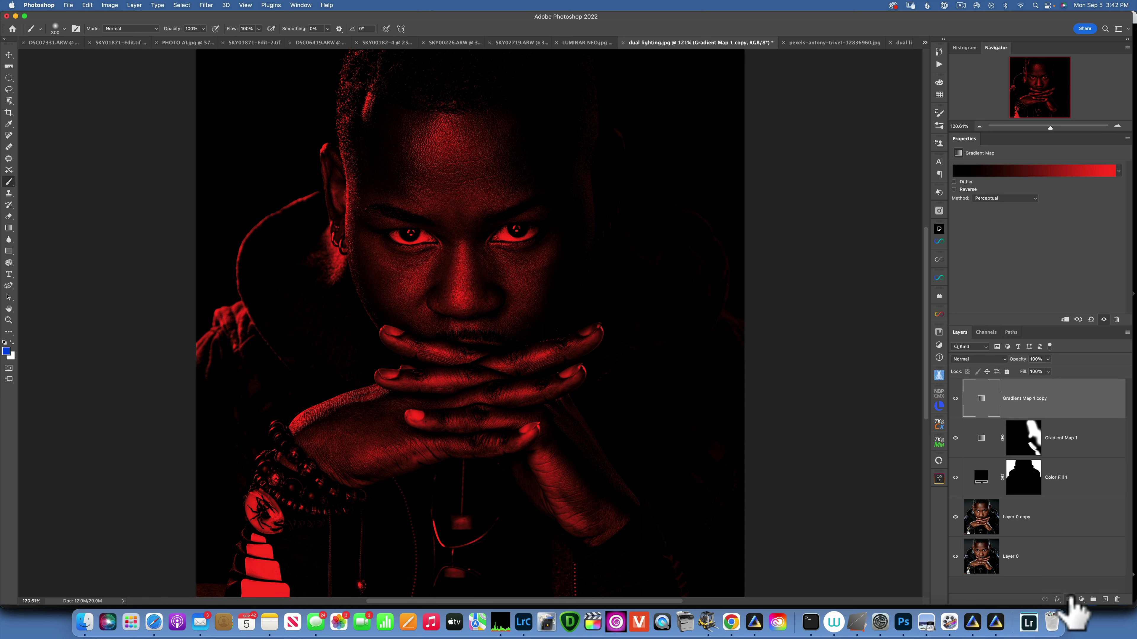
Add a black mask to the red gradient map and brush white down the left side of the head, hood, shoulder and sleeve.
key("alt")
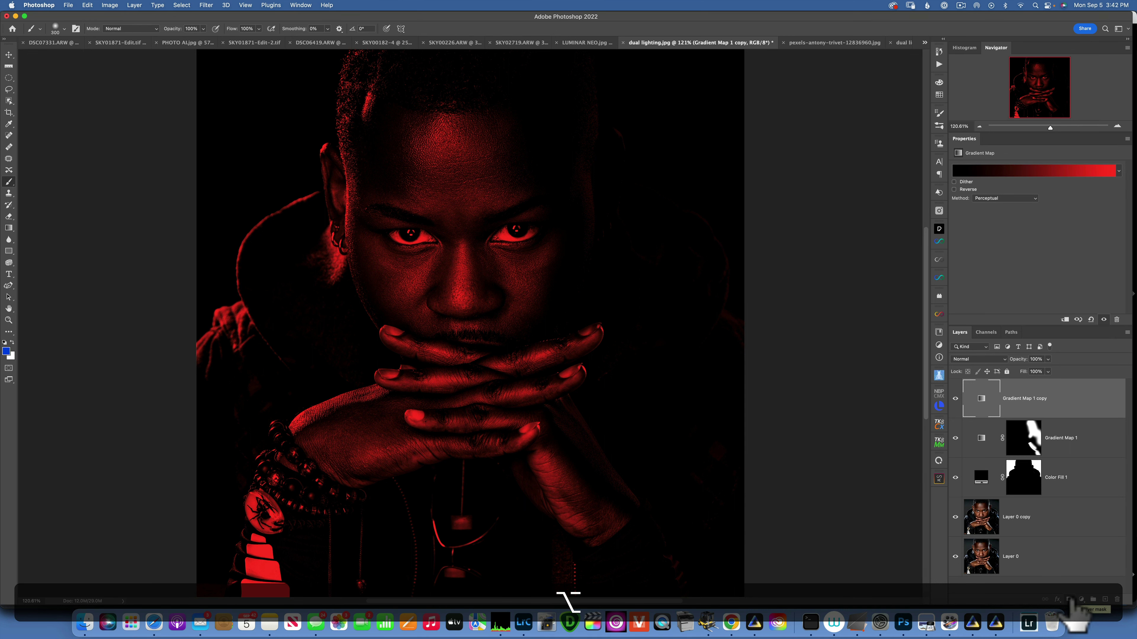
left_click(1069, 599, "alt")
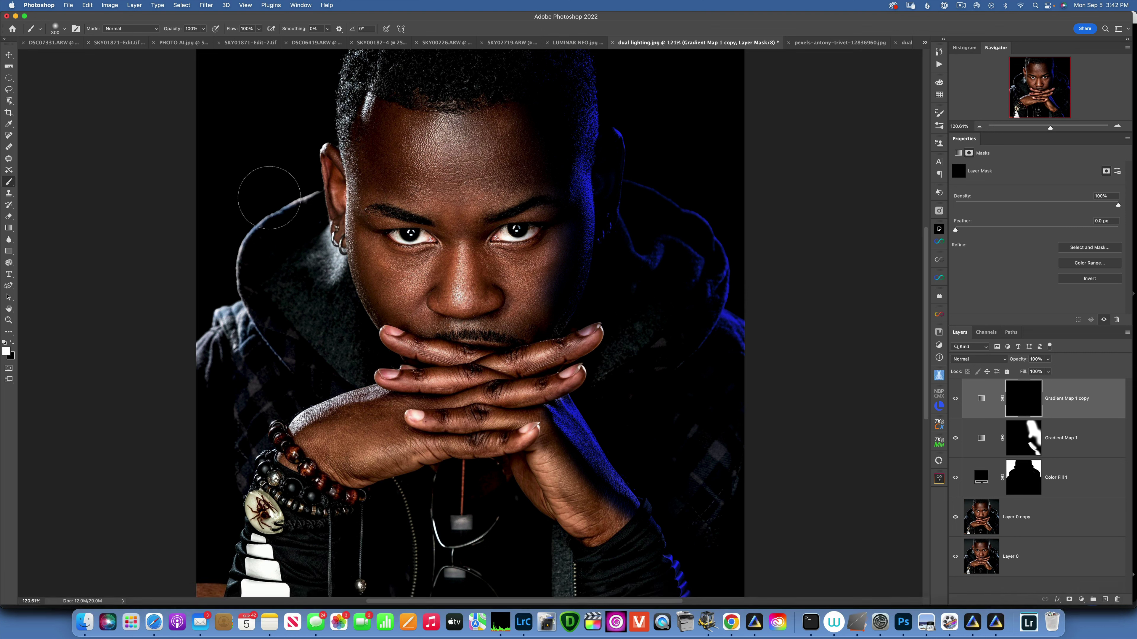
mouse_move(364, 90)
left_mouse_down()
mouse_move(347, 76)
mouse_move(349, 114)
left_mouse_up()
mouse_move(301, 280)
left_mouse_down()
mouse_move(323, 269)
mouse_move(211, 367)
mouse_move(240, 264)
mouse_move(188, 376)
mouse_move(249, 362)
mouse_move(277, 403)
mouse_move(251, 492)
mouse_move(262, 578)
left_mouse_up()
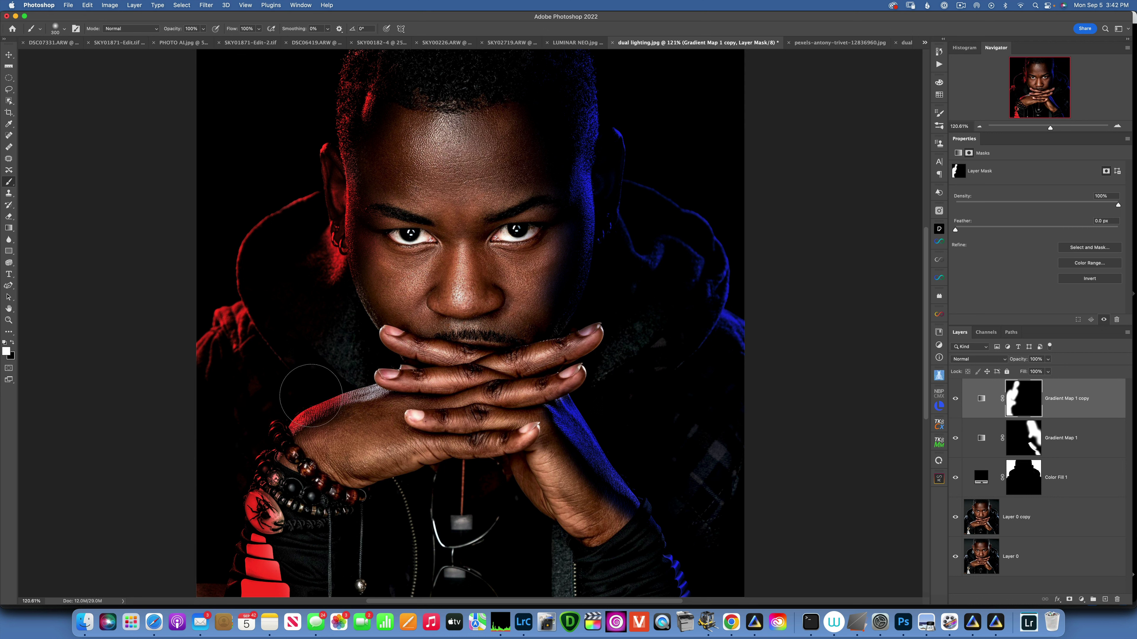
Extend the red light along the image-left forearm's upper edge on the mask, adjusting the brush size.
key("bracketleft")
key("bracketleft")
key("bracketleft")
key("bracketleft")
key("bracketleft")
key("bracketleft")
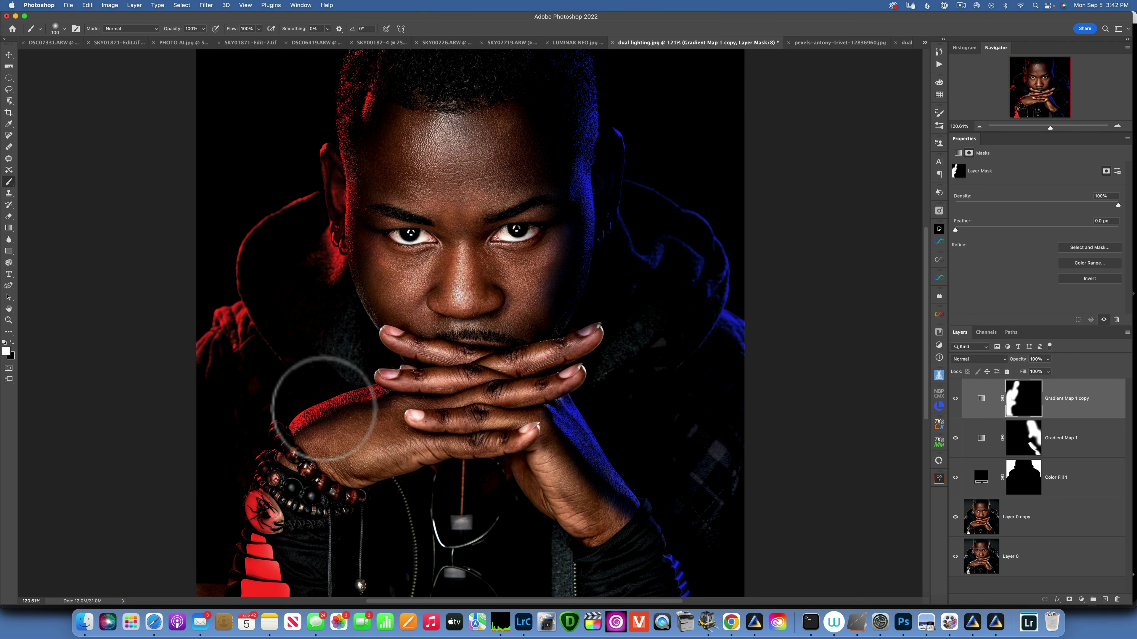
key("bracketright")
key("bracketright")
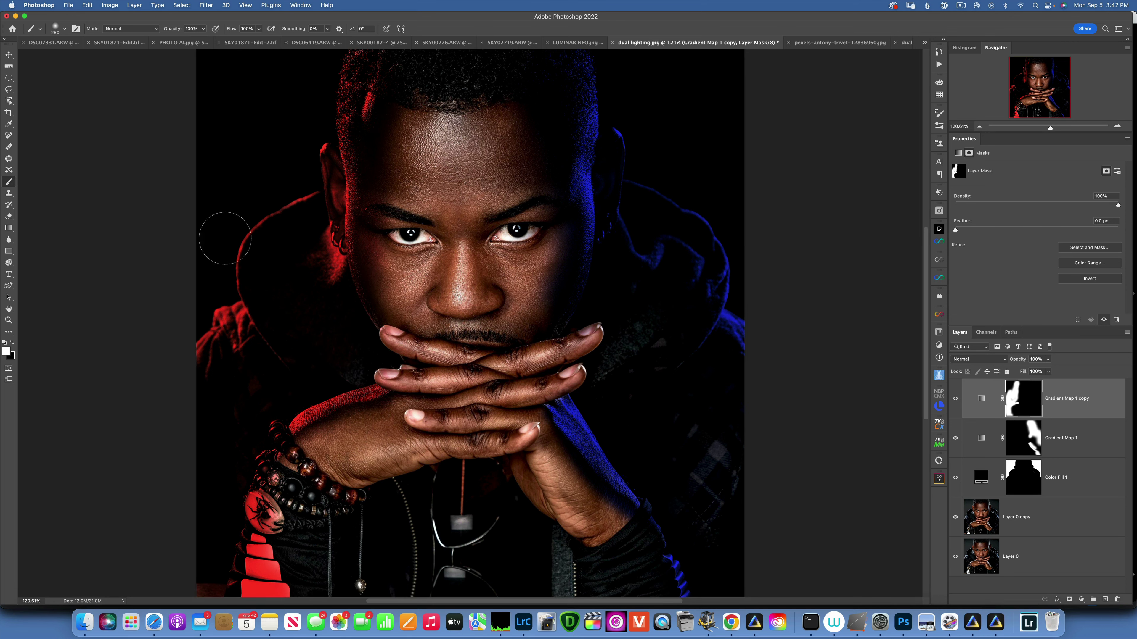
Brush white over the image-left wrist and bracelets on the red gradient map's mask.
mouse_move(318, 456)
left_mouse_down()
mouse_move(293, 464)
mouse_move(273, 504)
left_mouse_up()
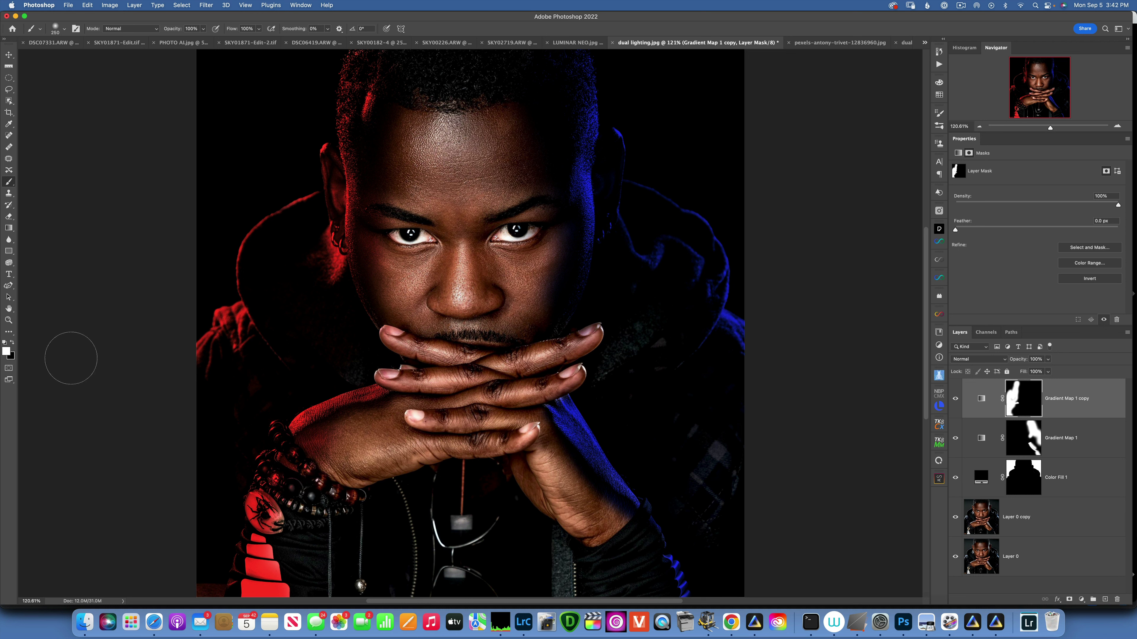
key("x")
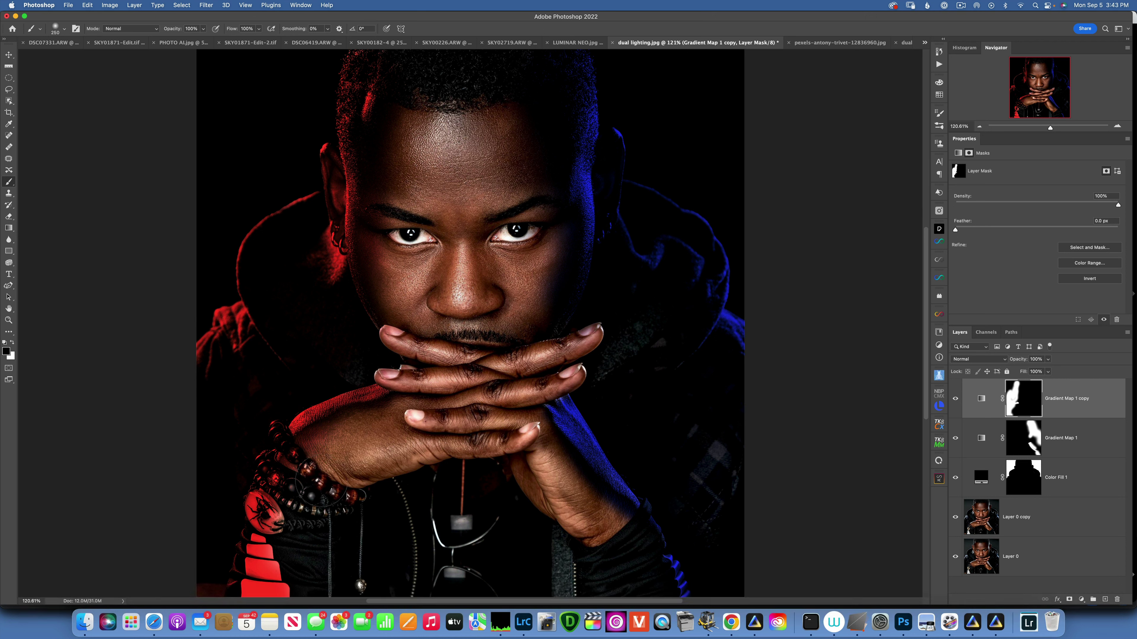
key("x")
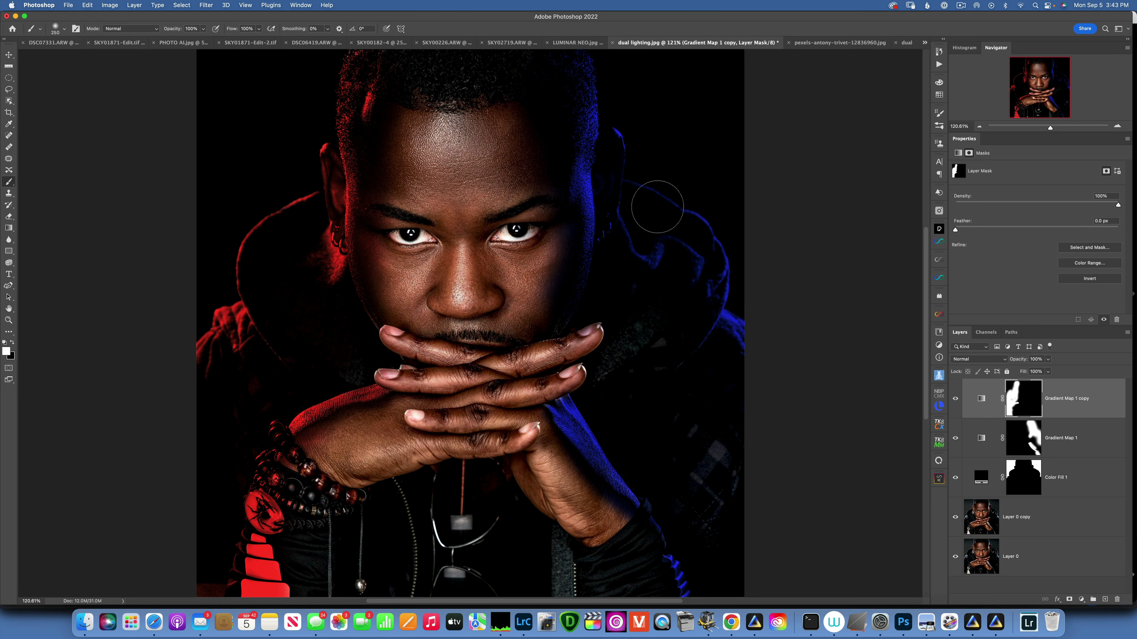
Set the blend mode of both the red and the blue gradient map layers to Hard Light.
left_click(971, 359)
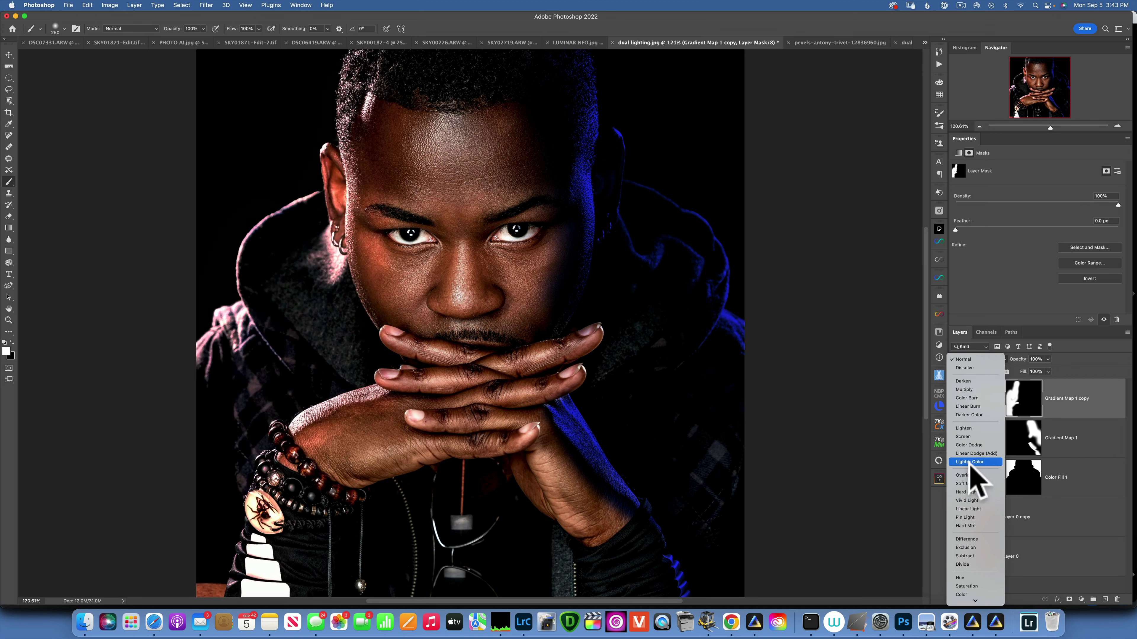
left_click(967, 492)
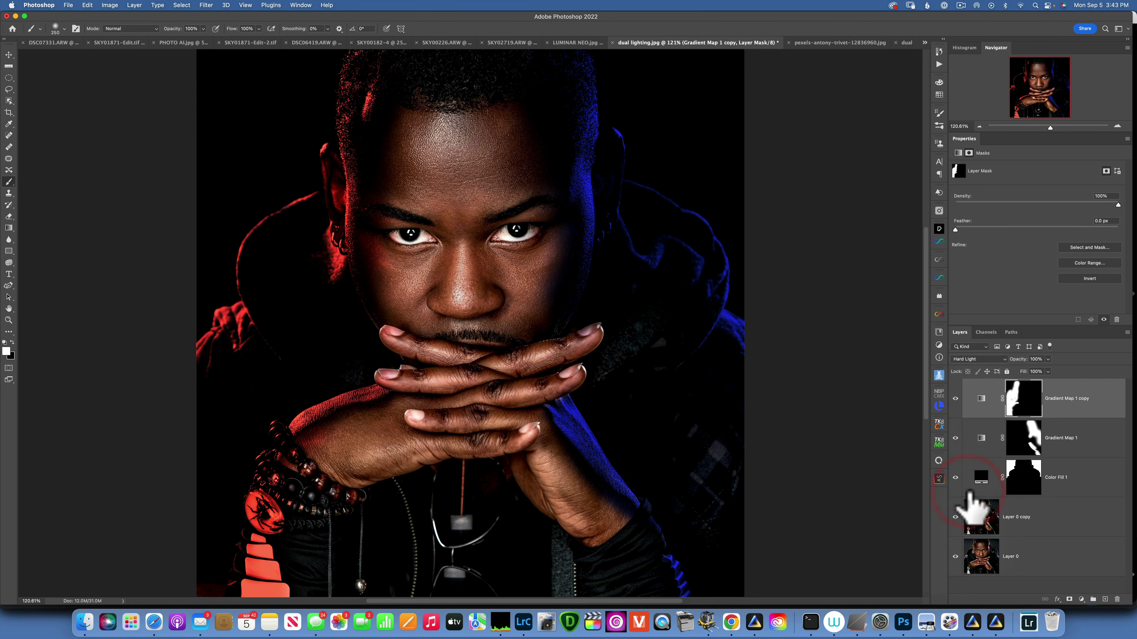
left_click(981, 439)
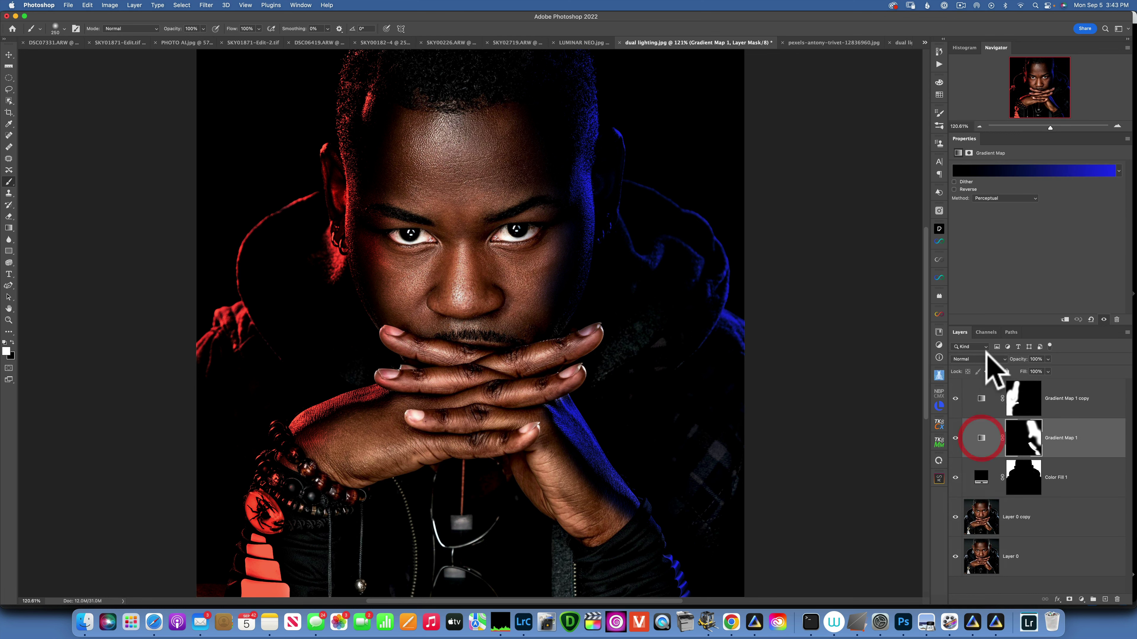
left_click(978, 359)
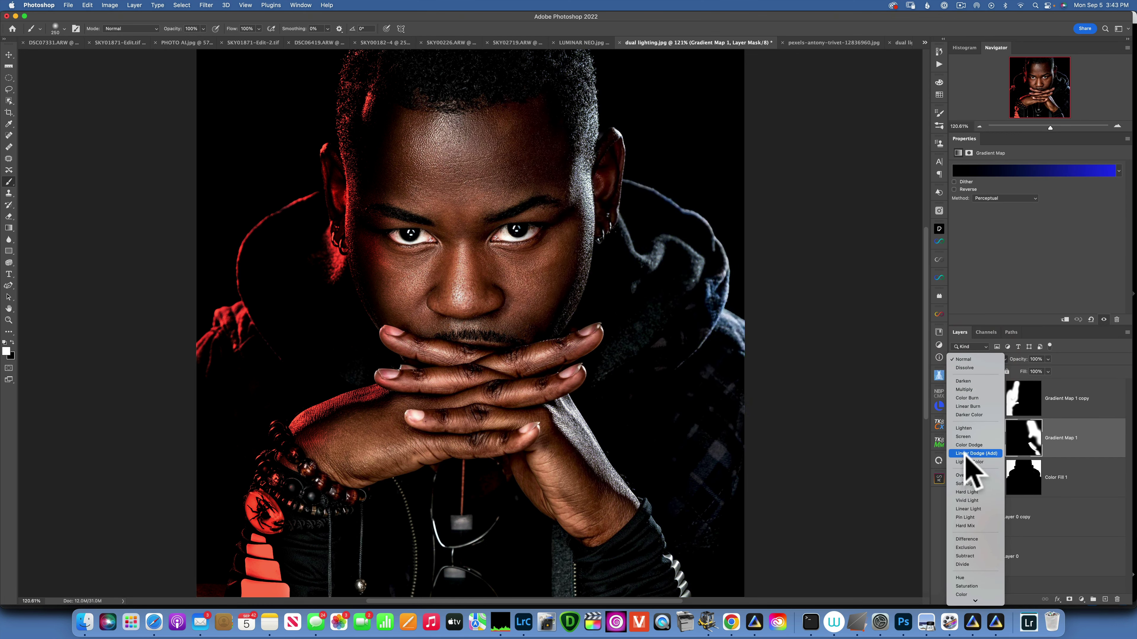
left_click(972, 492)
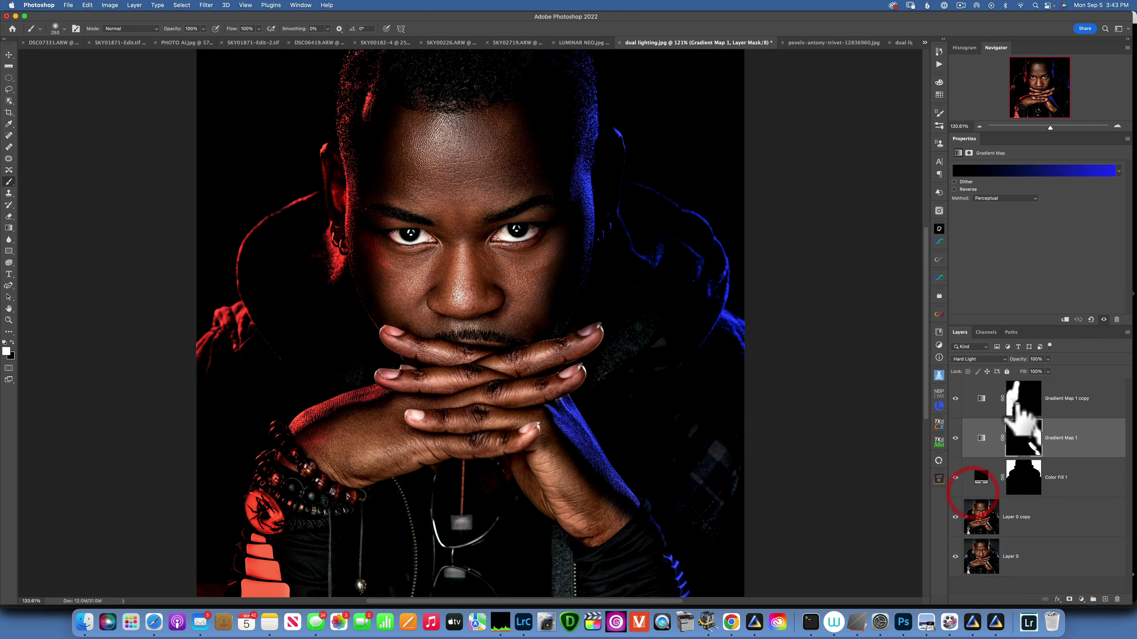
Lower the blue gradient map's opacity to 68% and the red gradient map's opacity to 91%.
left_click(1047, 360)
left_click_drag(1048, 370, 1035, 370)
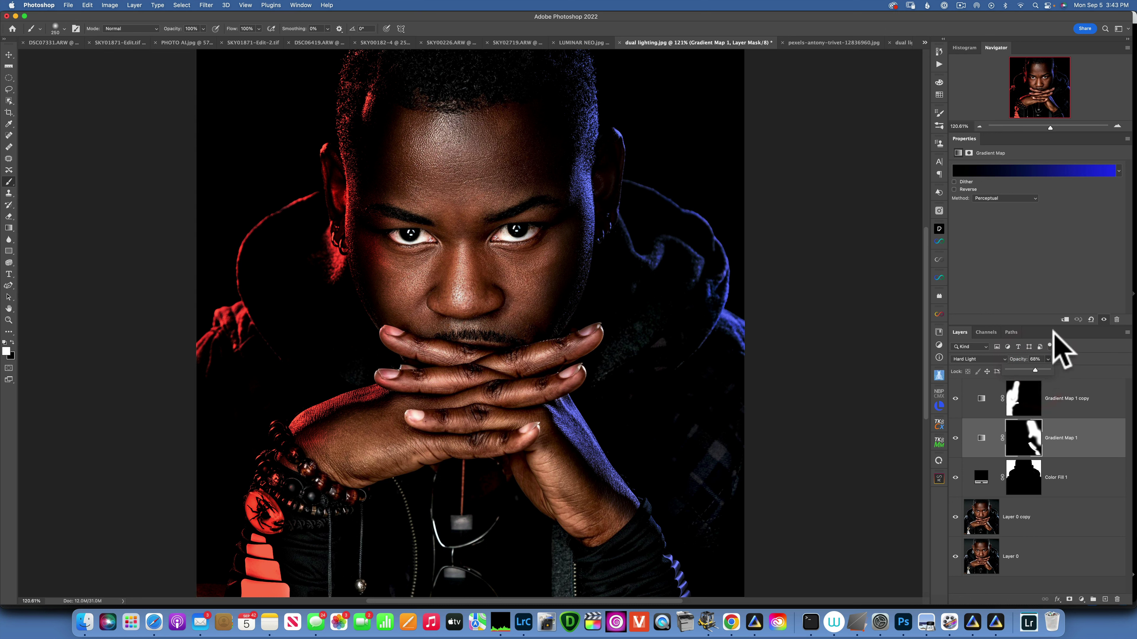
left_click(982, 398)
left_click(1048, 359)
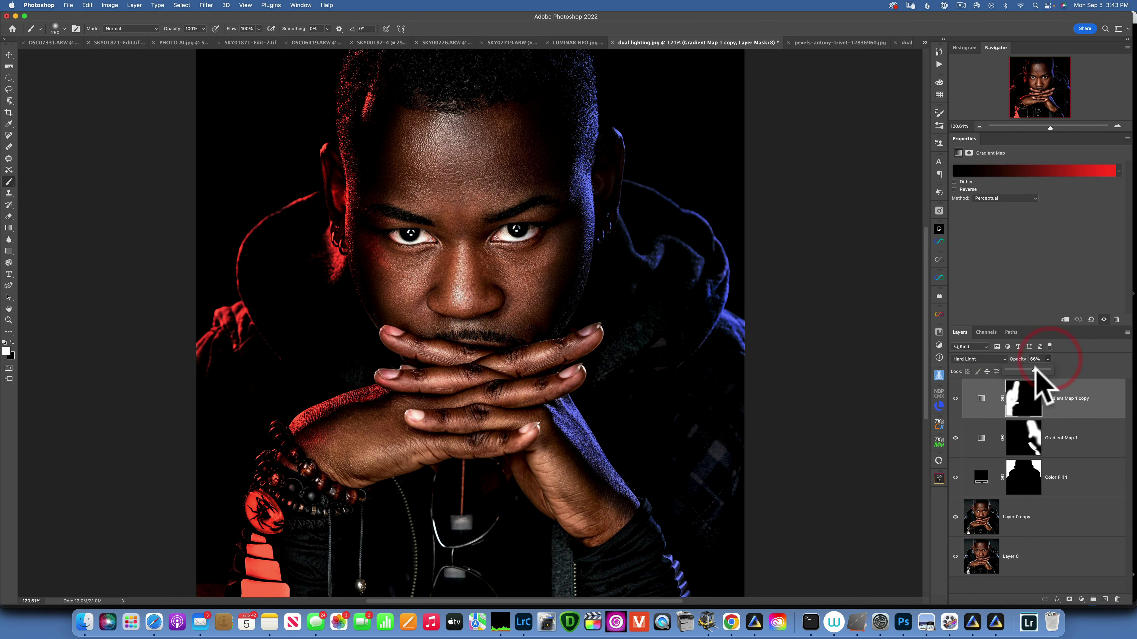
mouse_move(1049, 369)
left_mouse_down()
mouse_move(1037, 370)
mouse_move(1109, 381)
mouse_move(1043, 368)
left_mouse_up()
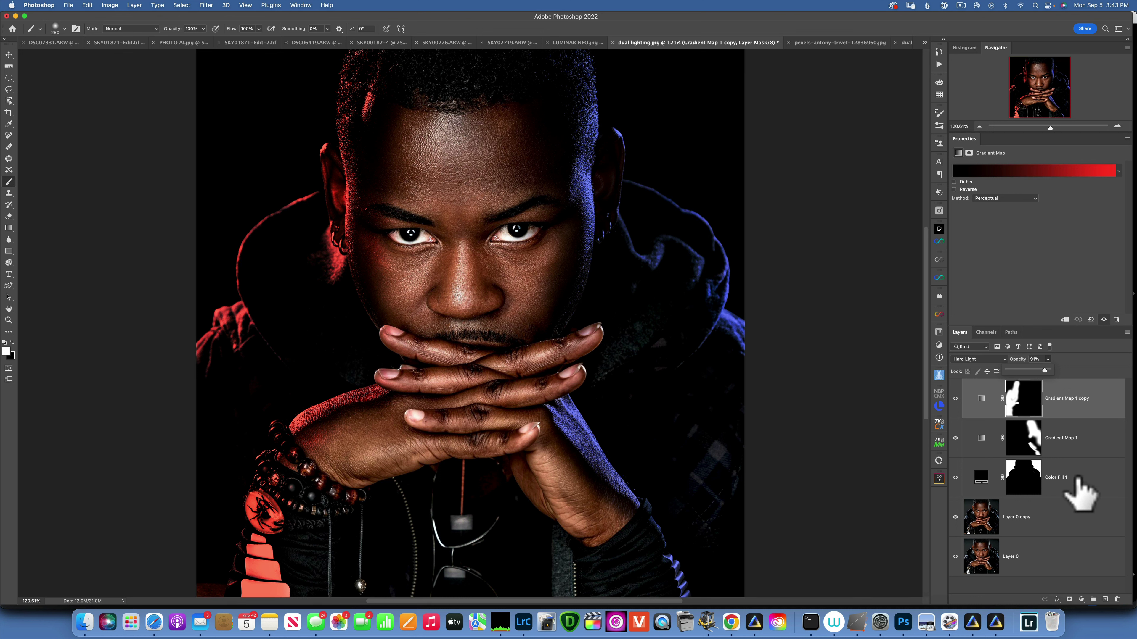
Select both gradient map layers and group them.
left_click(1083, 442)
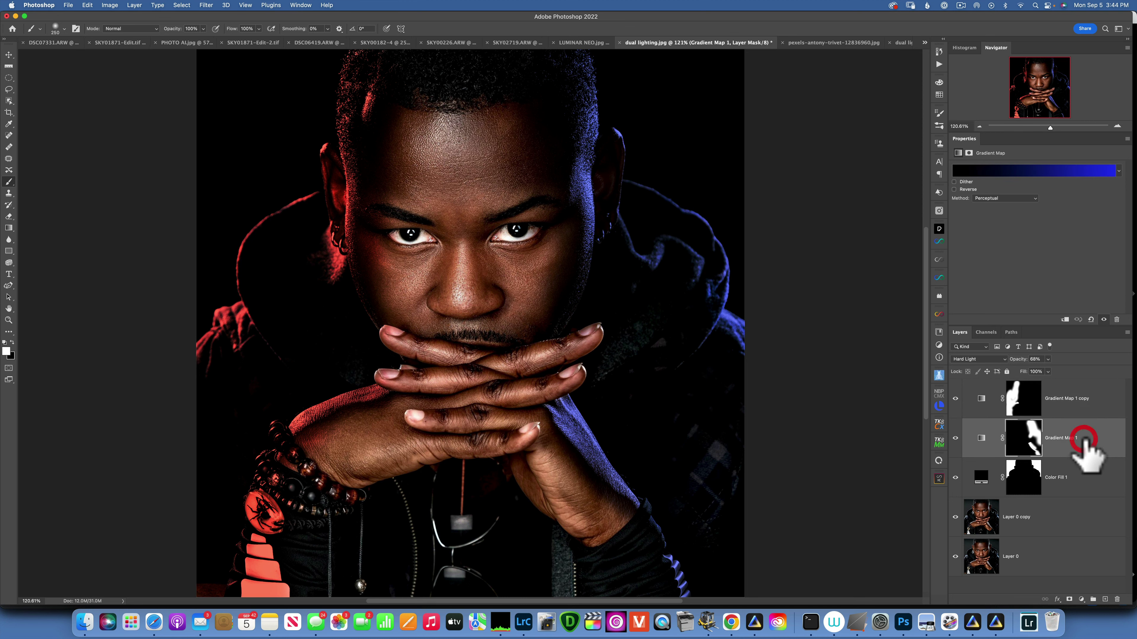
left_click(1092, 407, "shift")
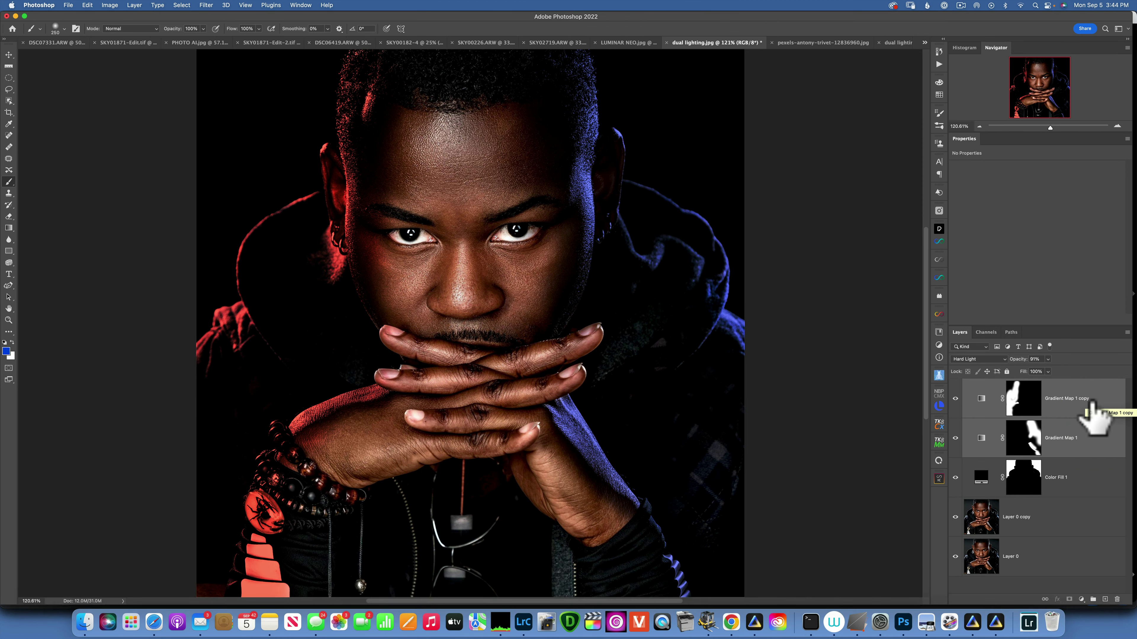
key("cmd+g")
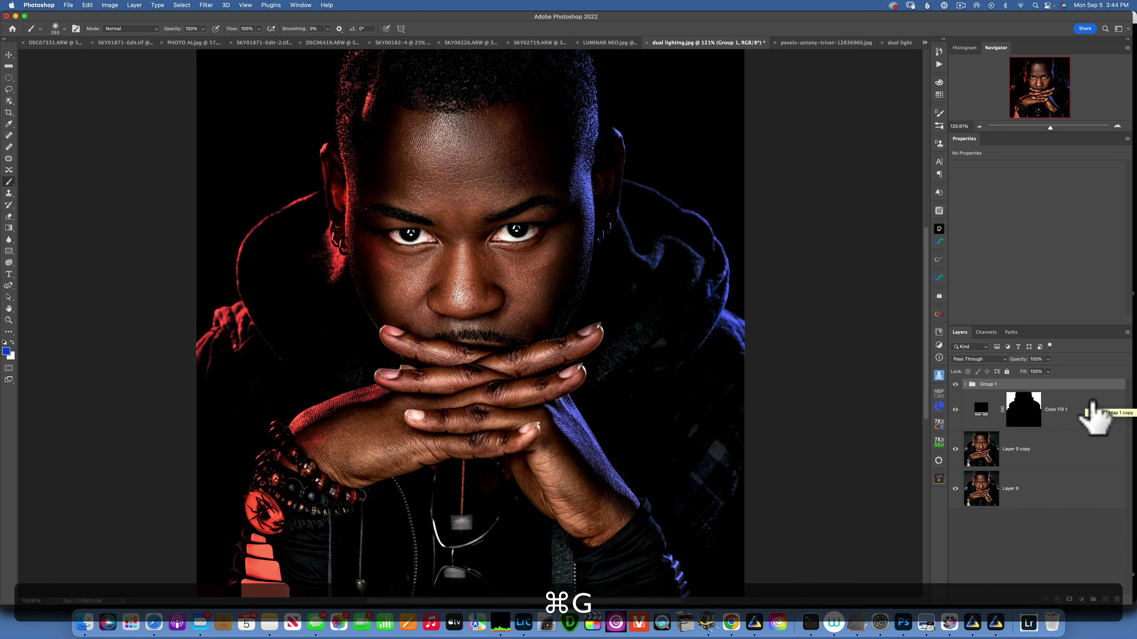
Copy the black color fill's layer mask onto the gradient map group and invert the copied mask.
left_click_drag(969, 387, 1023, 381)
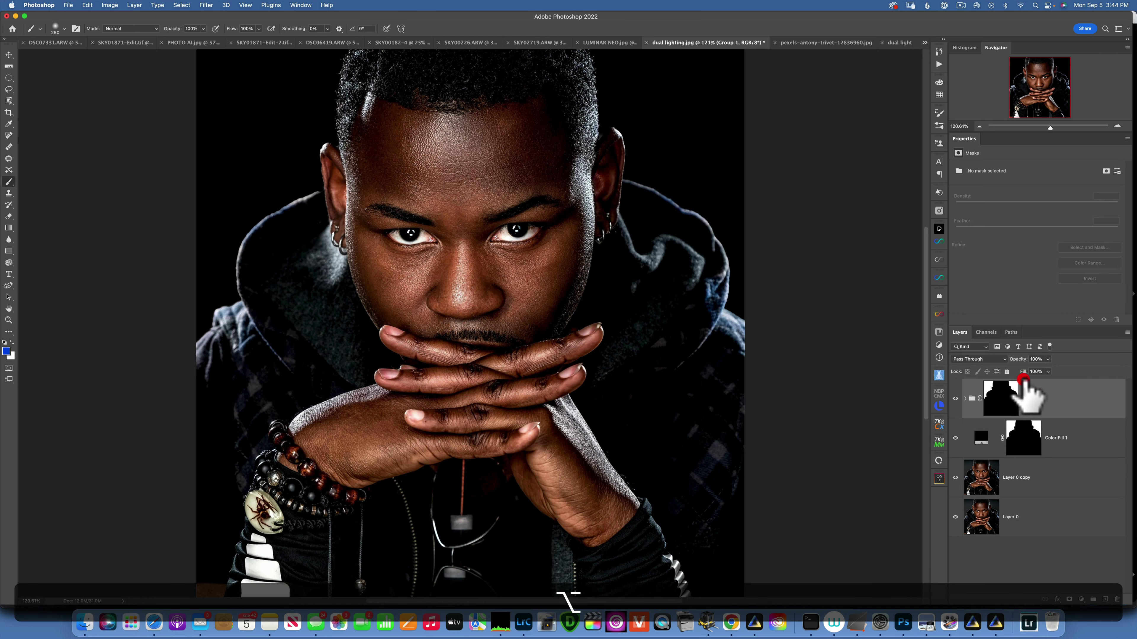
left_click(1001, 397)
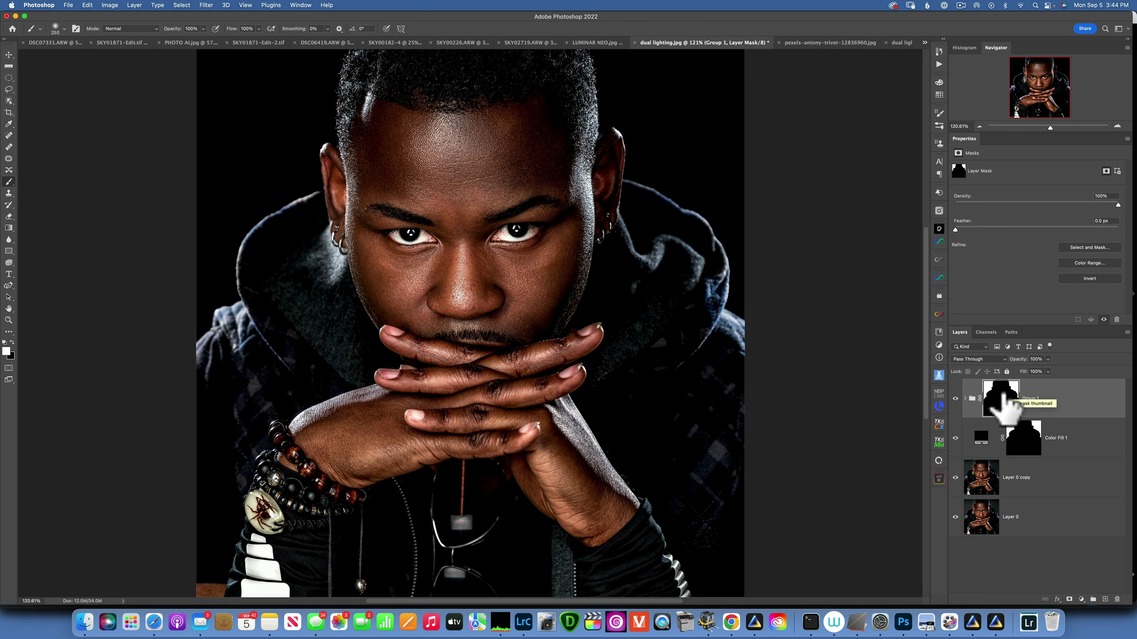
left_click(1001, 395)
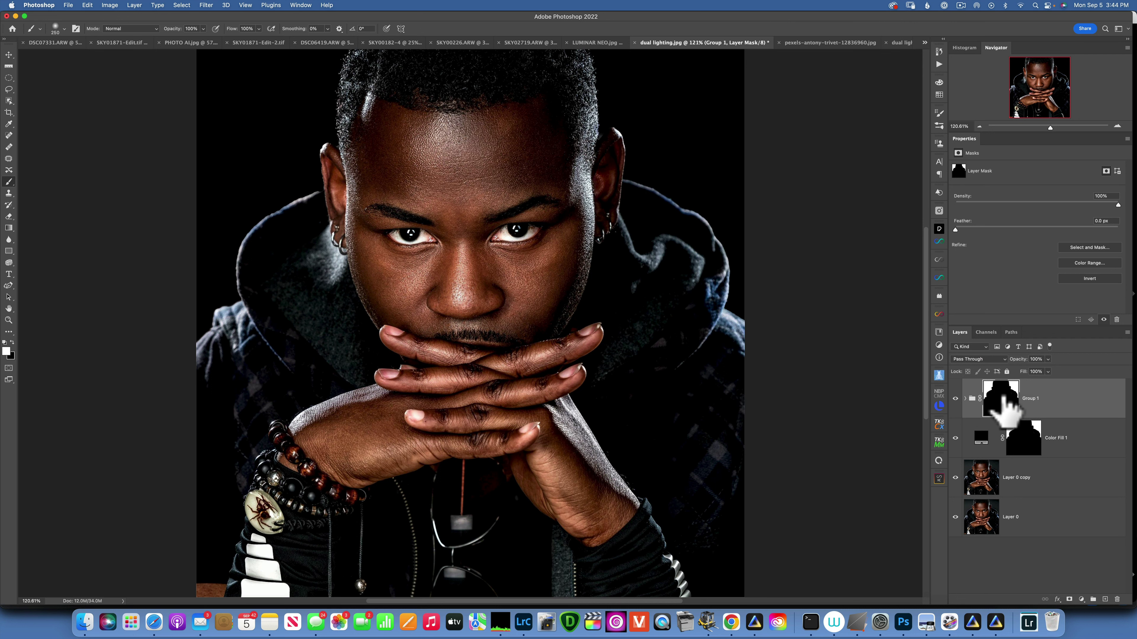
key("super+i")
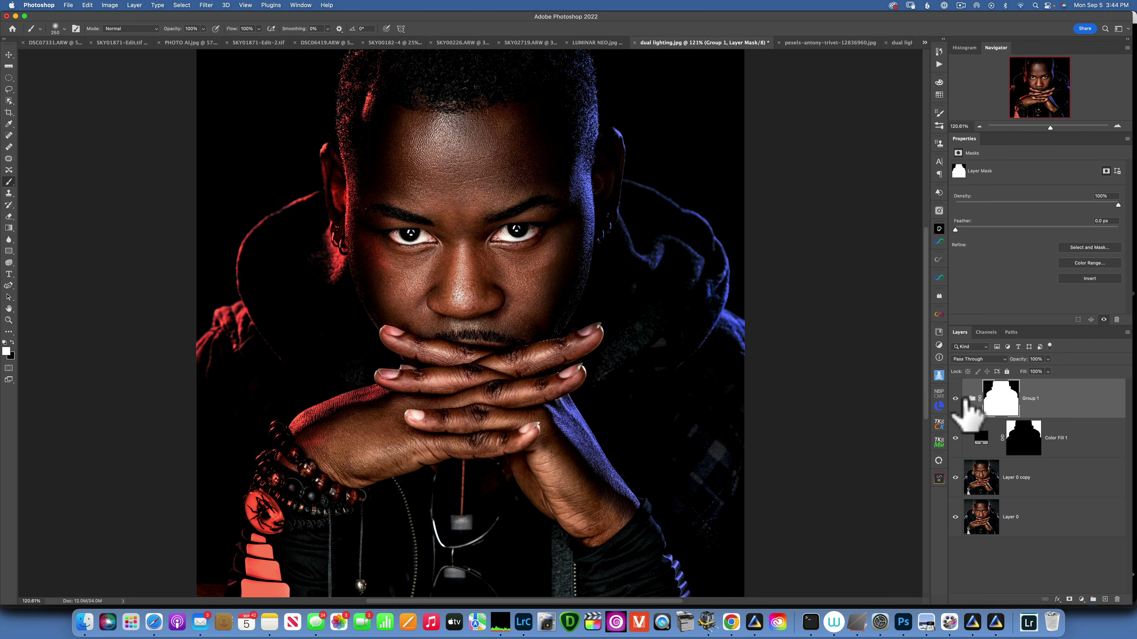
Expand the group and change the red gradient map's end color stop to blue #2d29eb, trying purple first.
left_click(965, 400)
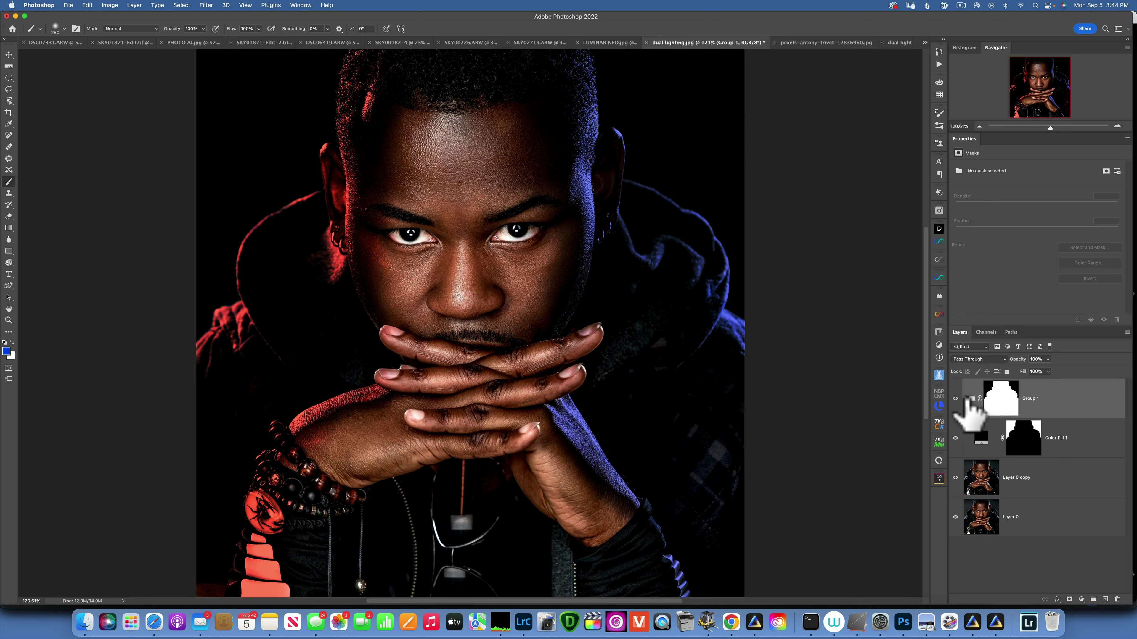
left_click(965, 399)
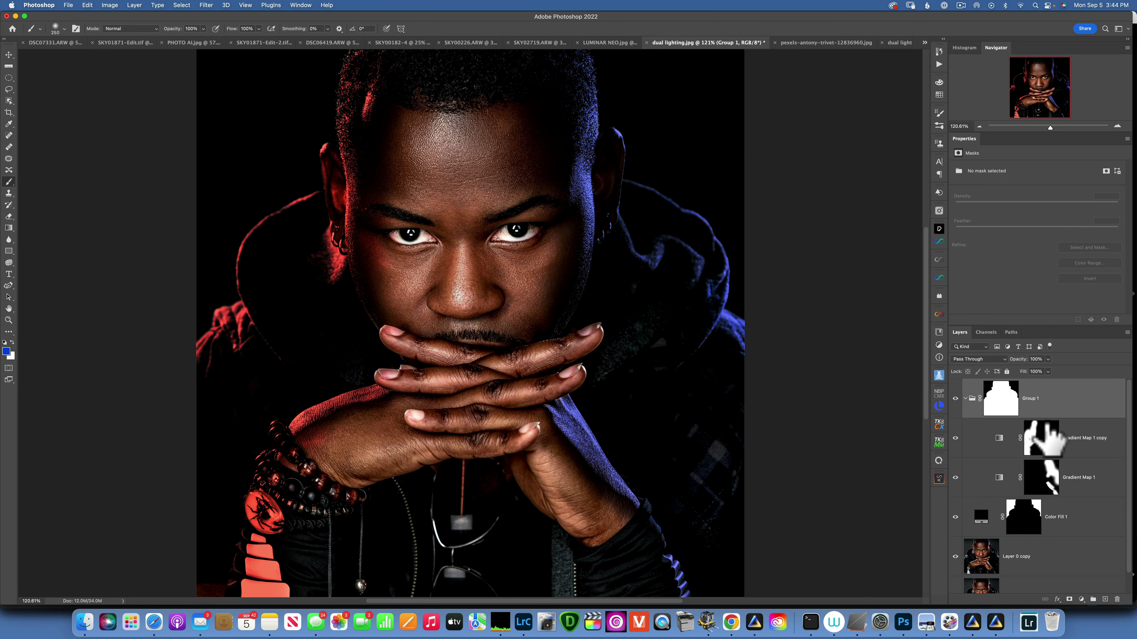
left_click(1009, 439)
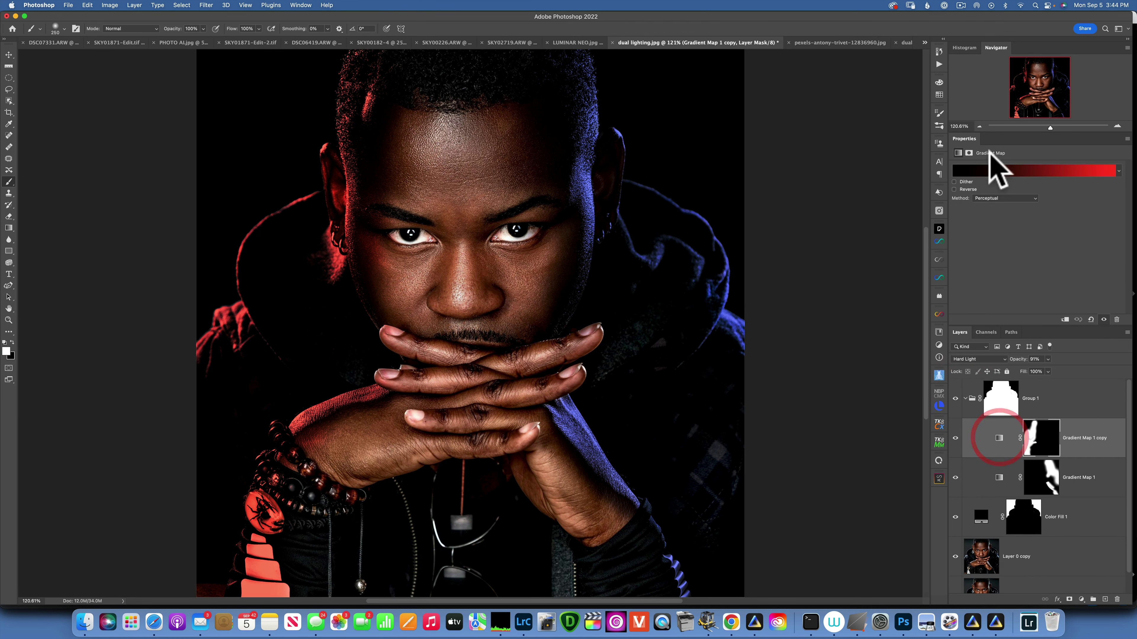
left_click(1034, 169)
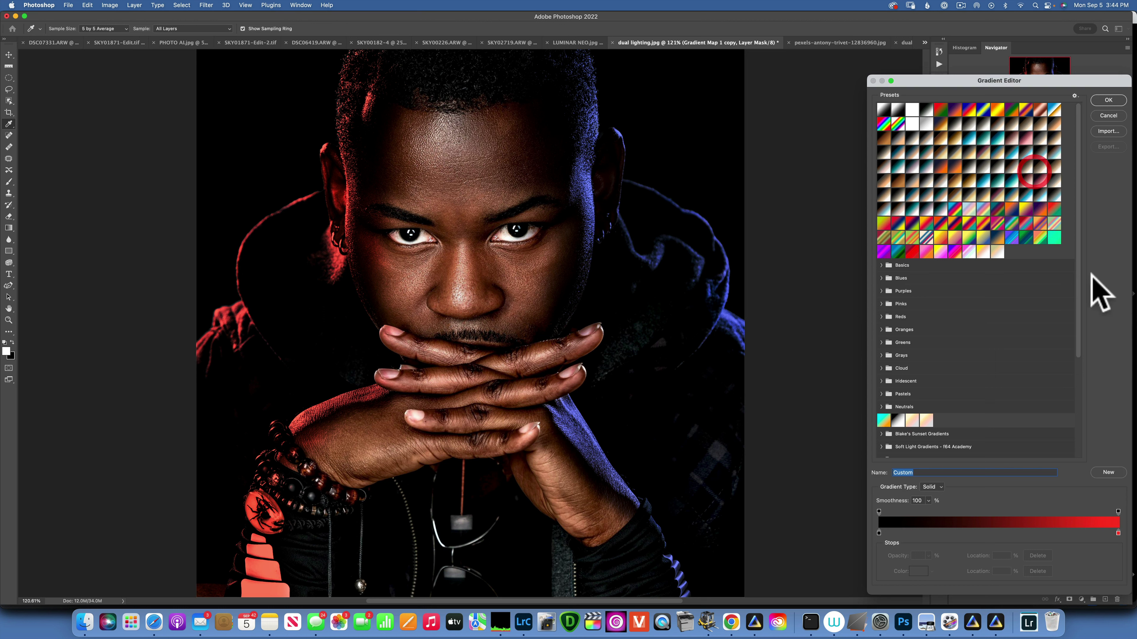
left_click(1118, 532)
left_click(918, 571)
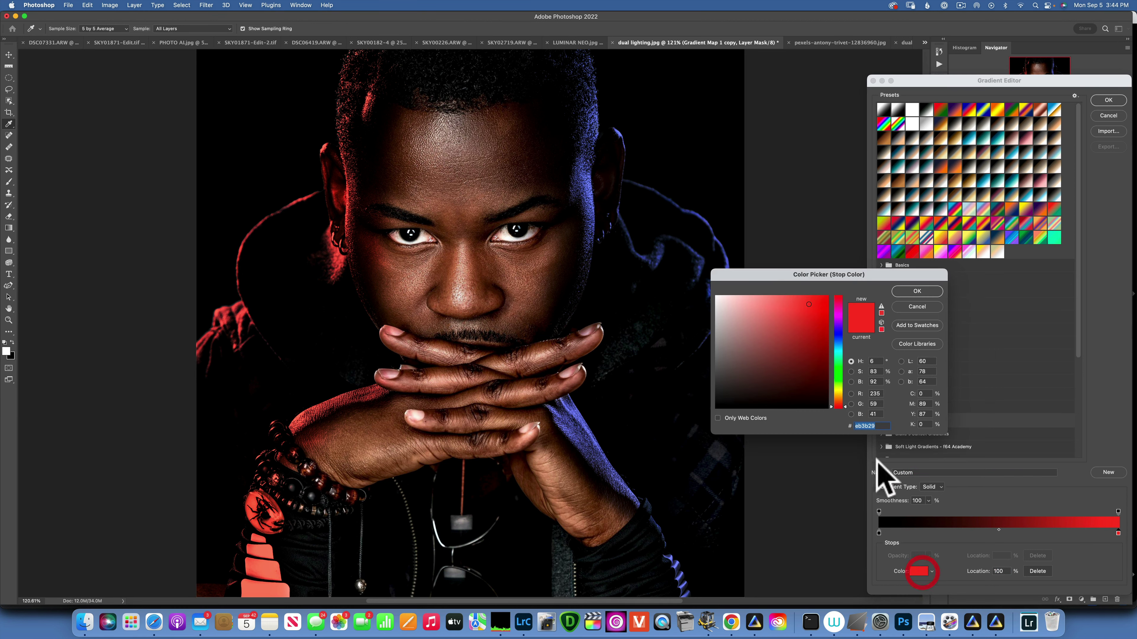
left_click_drag(842, 326, 845, 320)
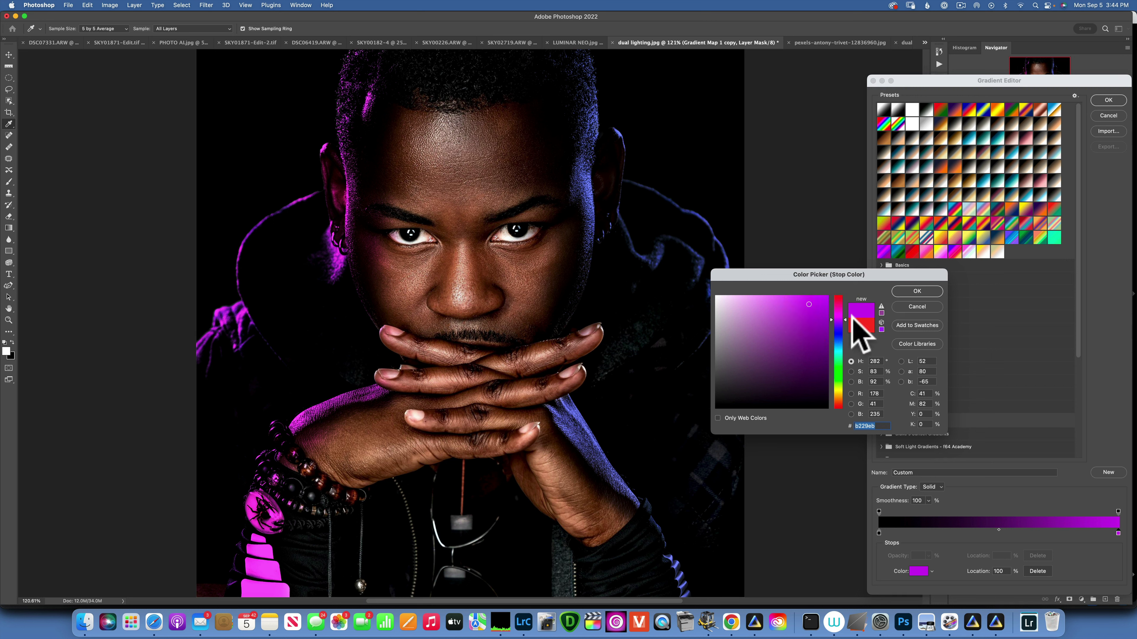
left_click(838, 332)
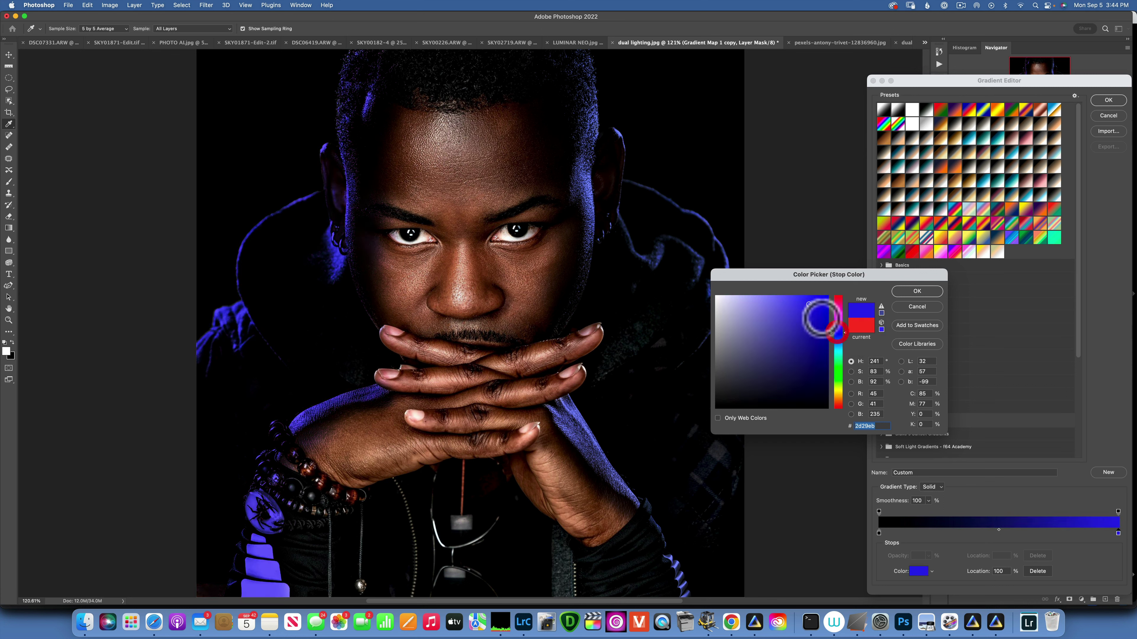
left_click(917, 291)
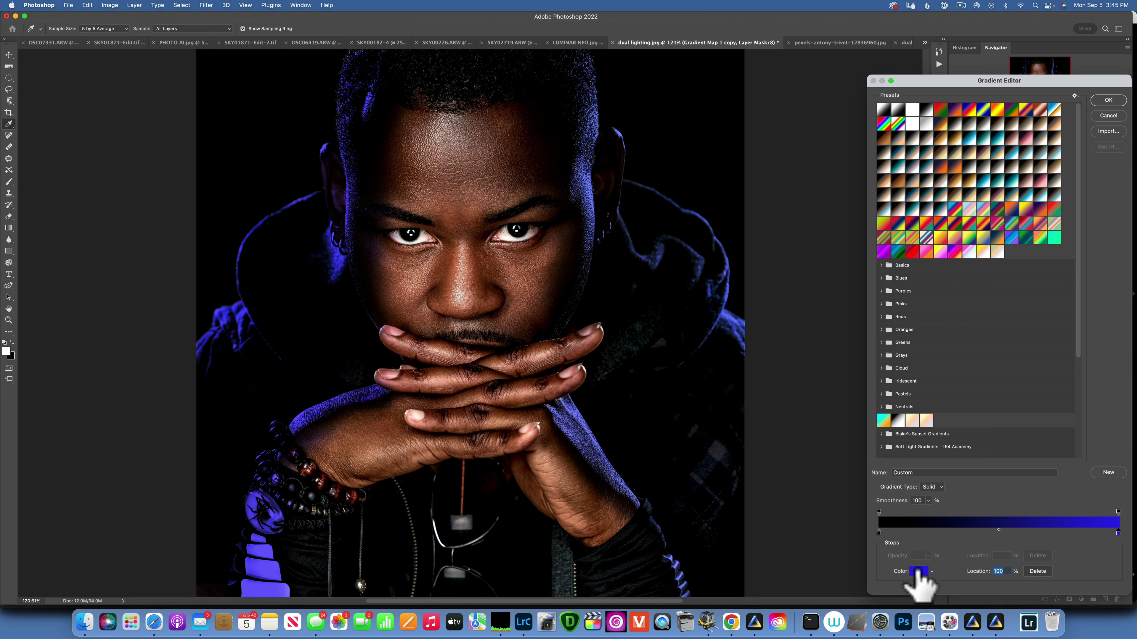
Set the gradient's end color stop to red #eb2929, apply the gradient and return to the Brush tool.
left_click(918, 571)
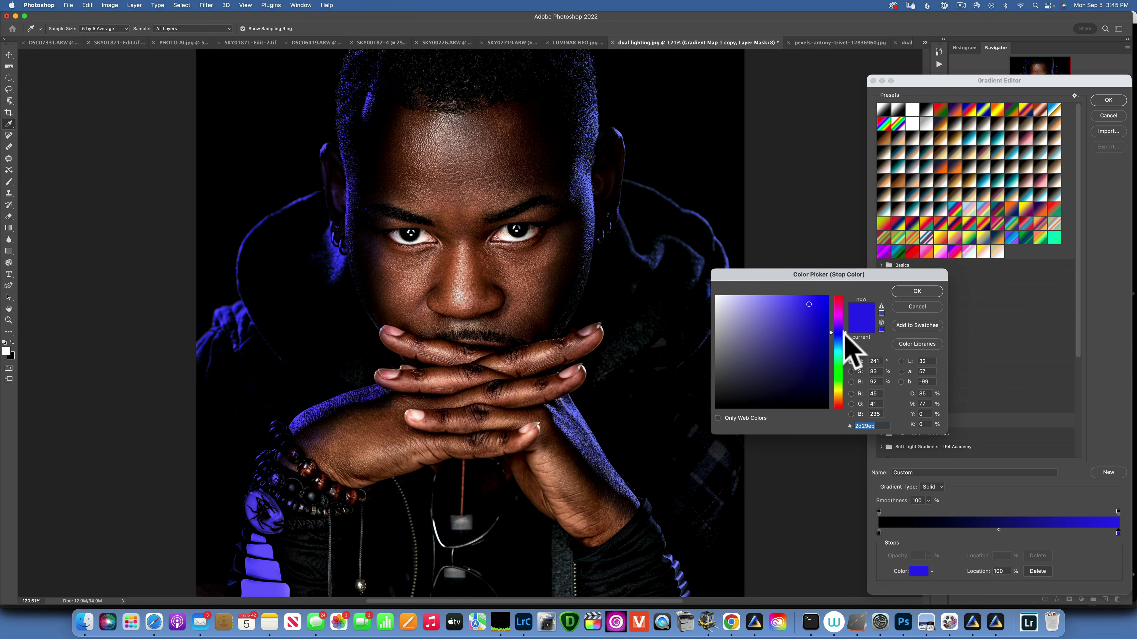
left_click_drag(844, 356, 839, 409)
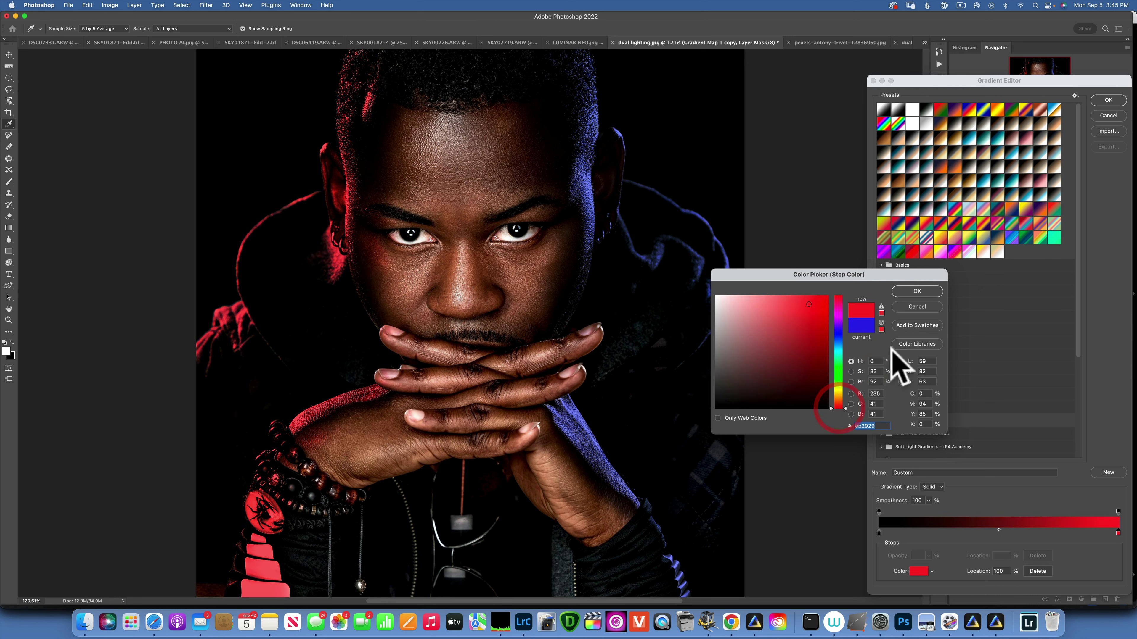
left_click(916, 292)
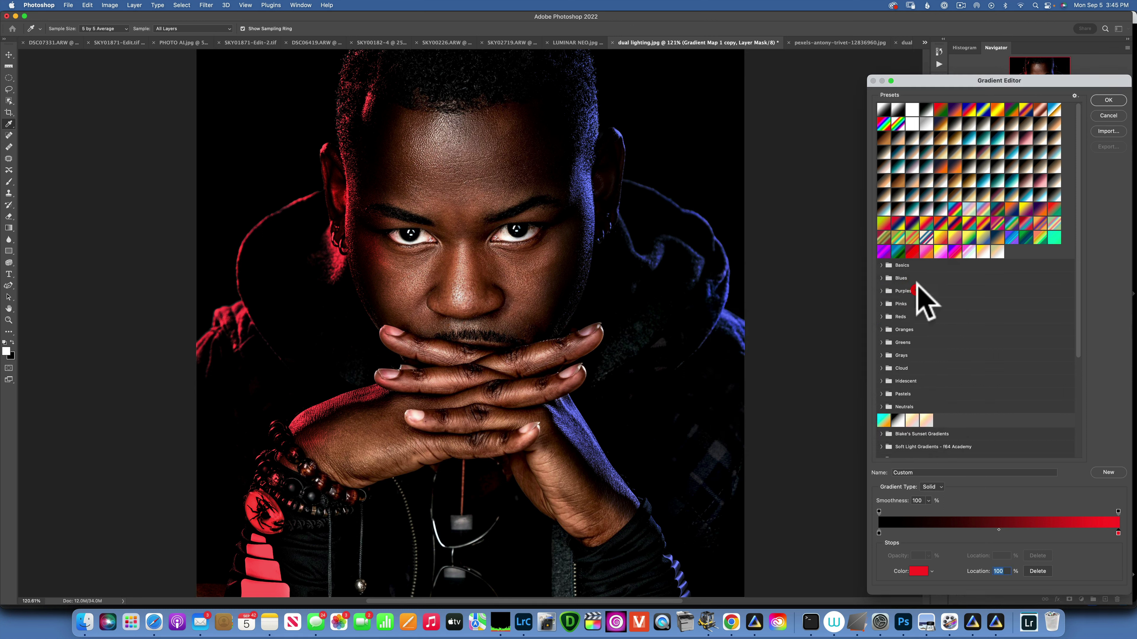
left_click(1112, 101)
key("b")
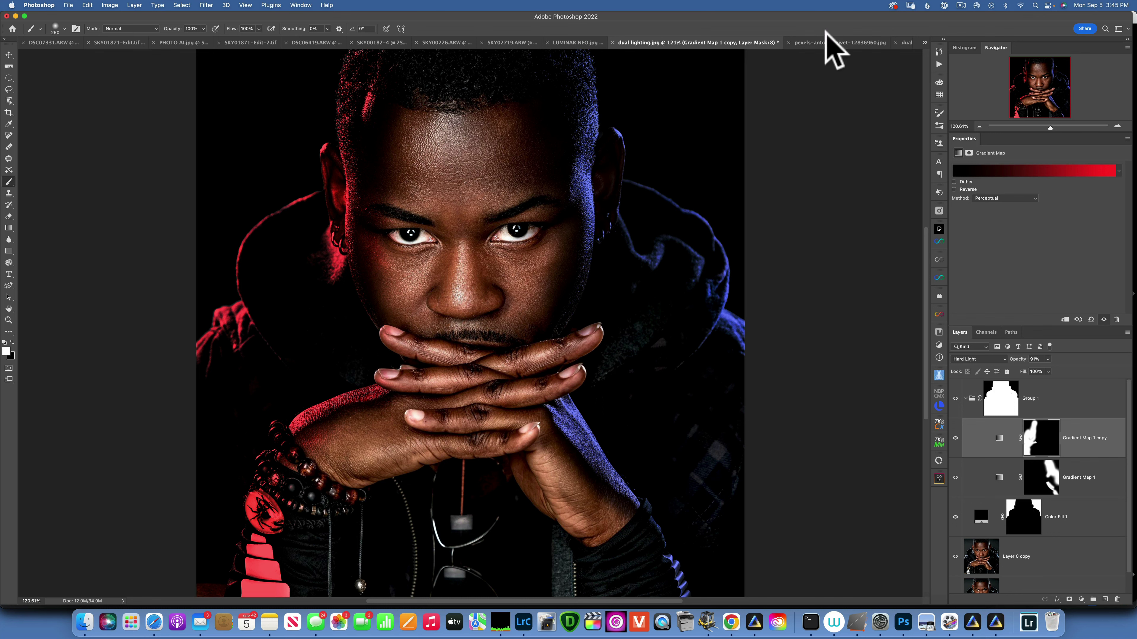
Compare the other open leather-jacket portrait with and without its adjustment layers, and return to dual lighting.jpg.
left_click(832, 43)
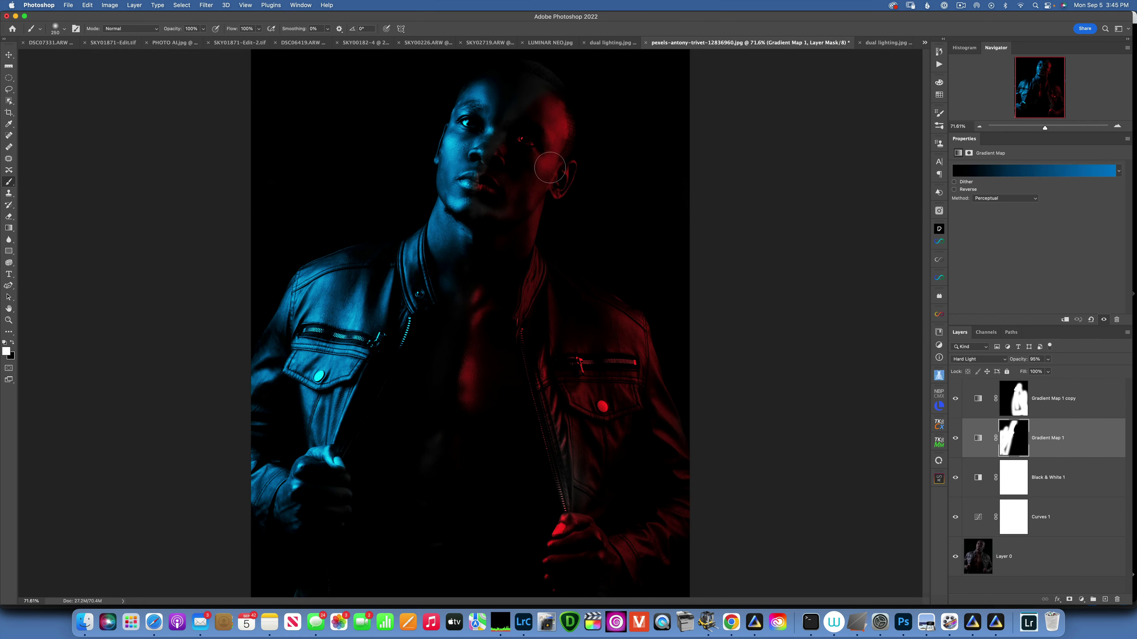
left_click(954, 557, "alt")
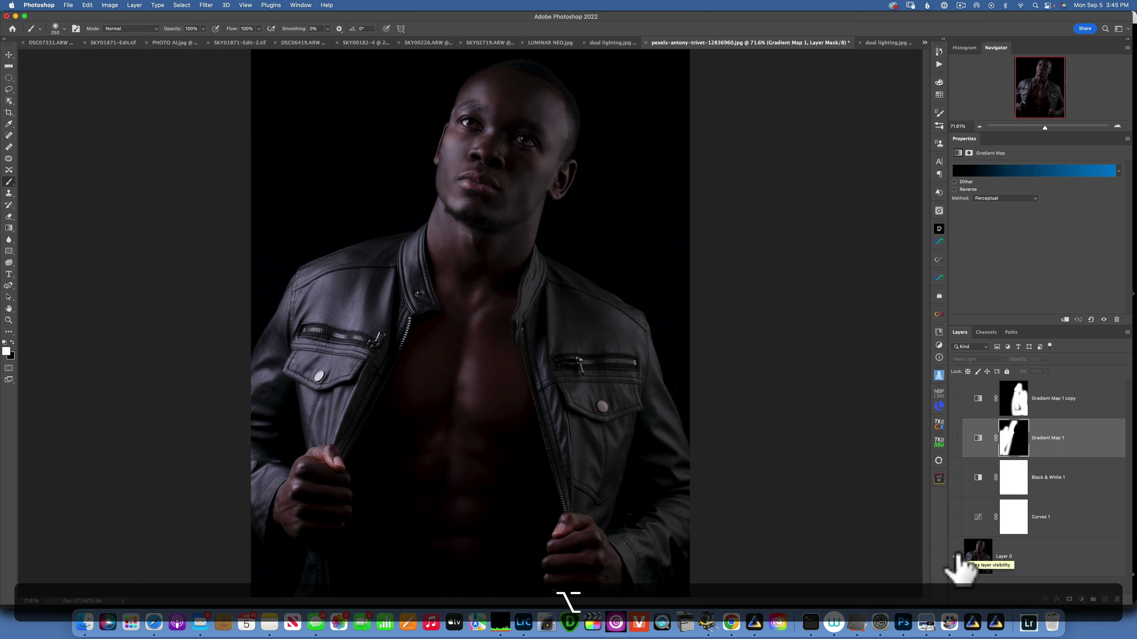
left_click(955, 557, "alt")
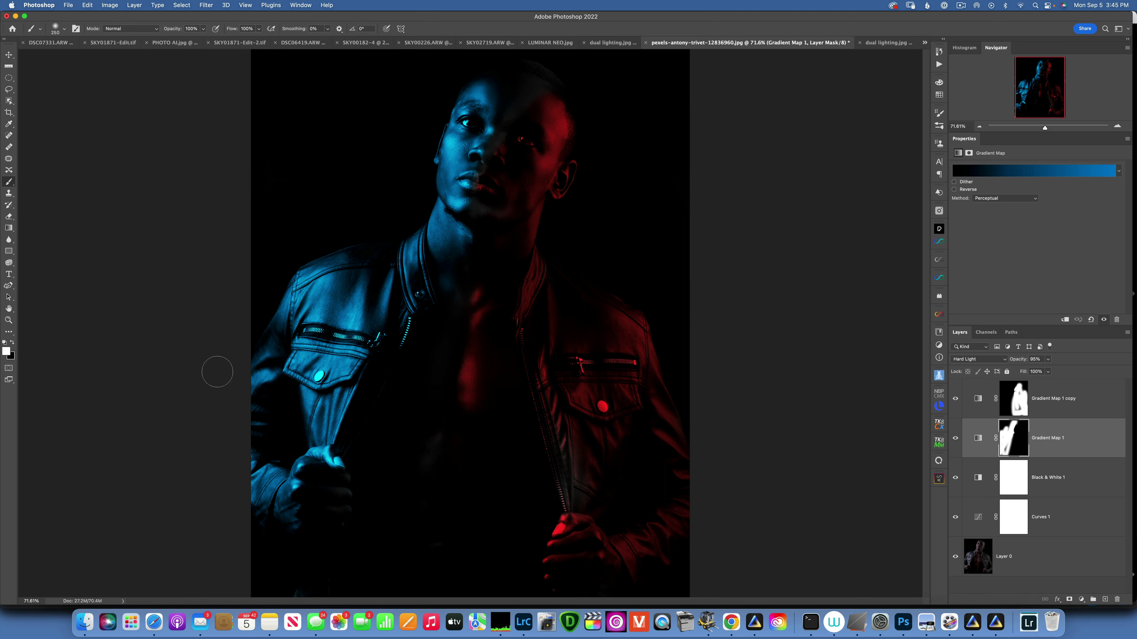
left_click(611, 42)
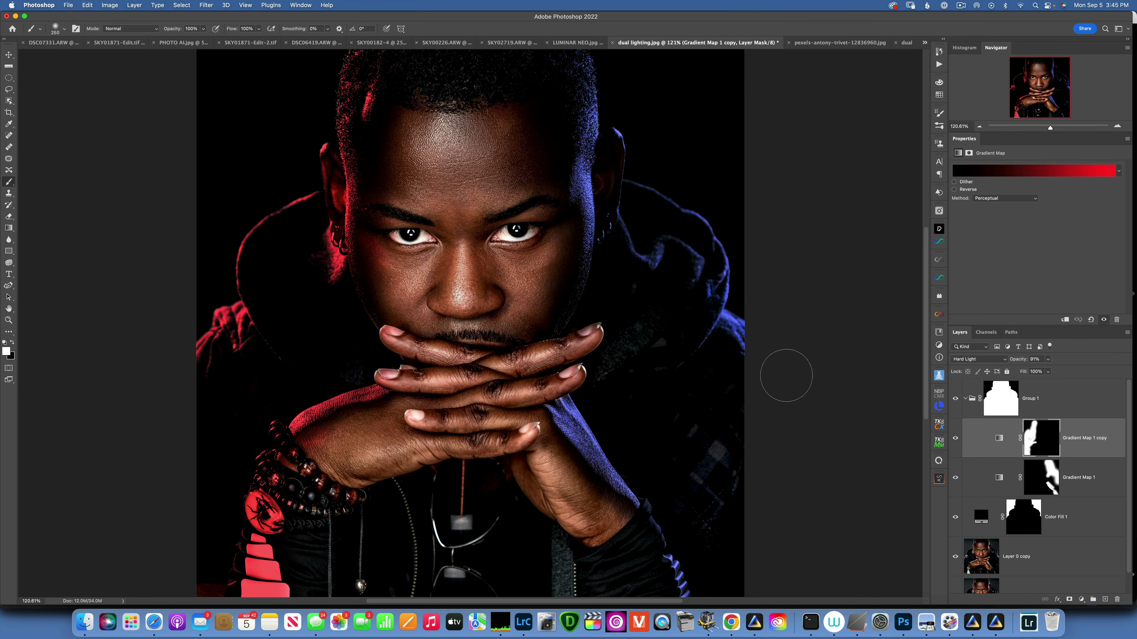